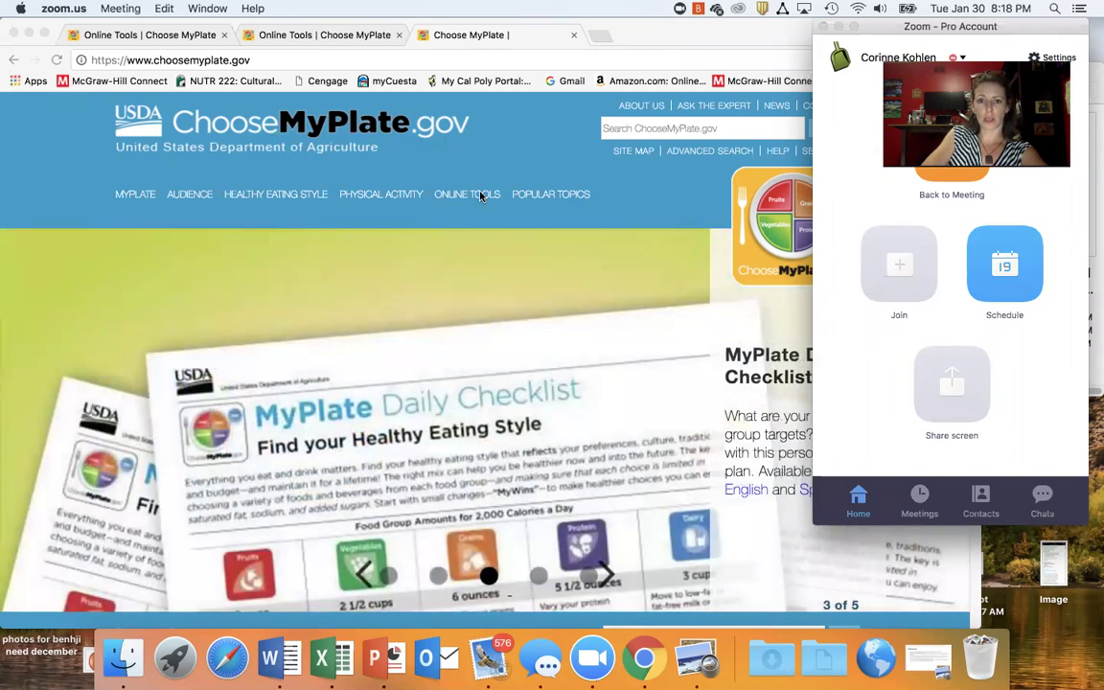
Step: Open the SuperTracker site from the ChooseMyPlate Online Tools page
{"action": "left_click", "coordinate": [480, 200]}
{"action": "left_click", "coordinate": [482, 199]}
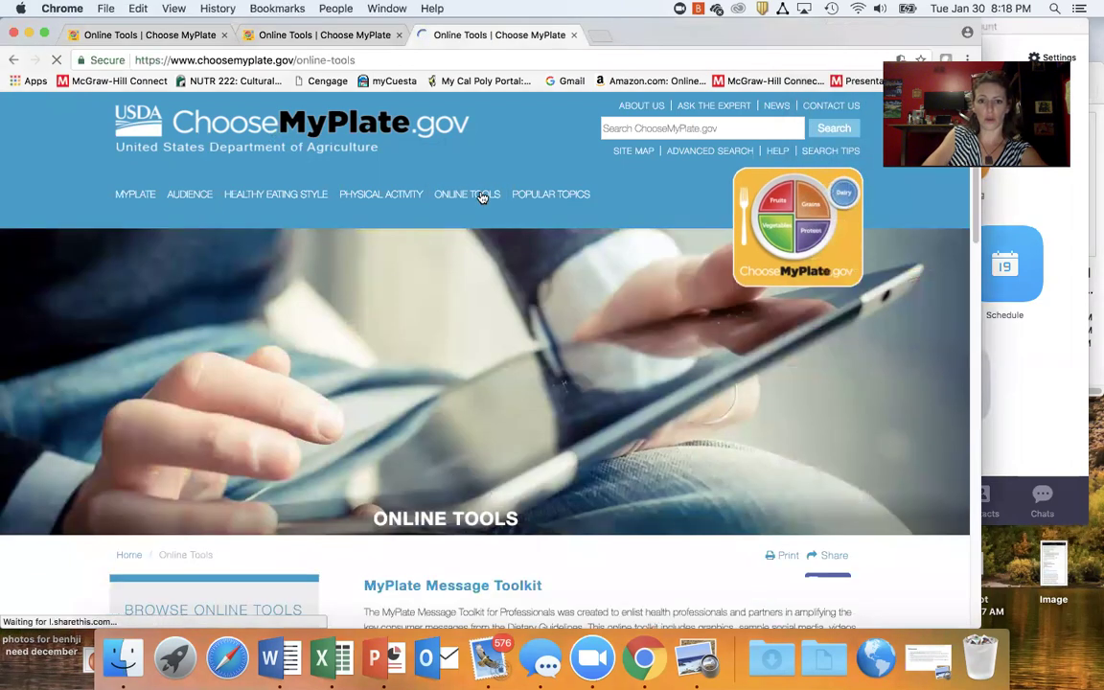
{"action": "scroll", "coordinate": [452, 434], "scroll_direction": "down", "scroll_amount": 5}
{"action": "scroll", "coordinate": [453, 433], "scroll_direction": "down", "scroll_amount": 2}
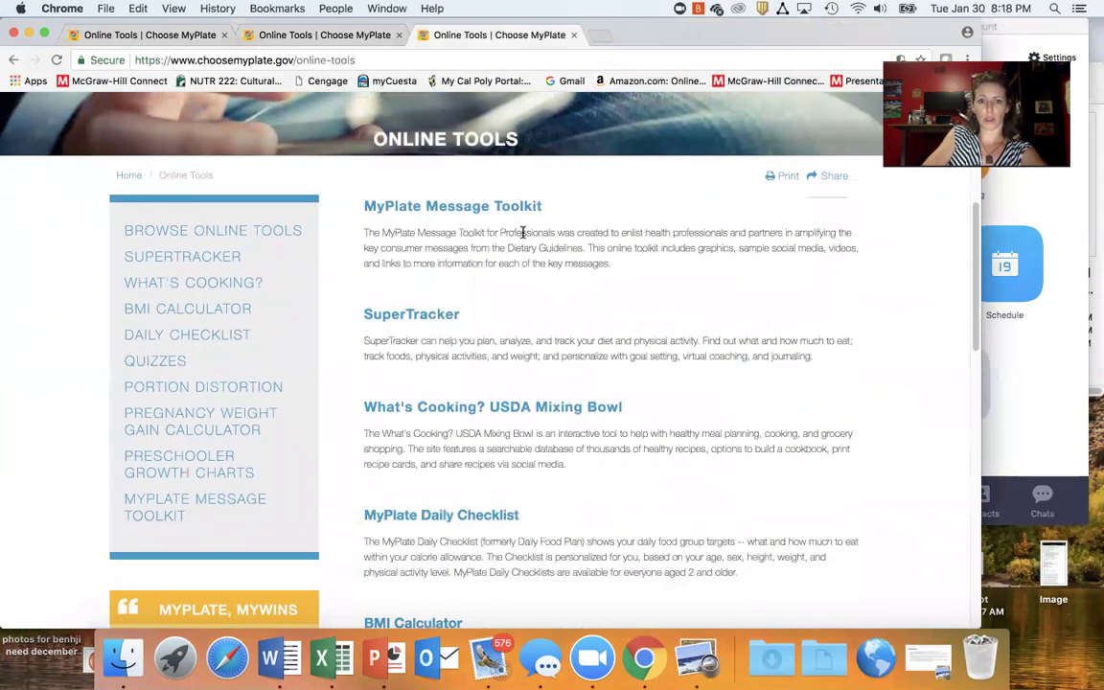
{"action": "scroll", "coordinate": [488, 460], "scroll_direction": "down", "scroll_amount": 1}
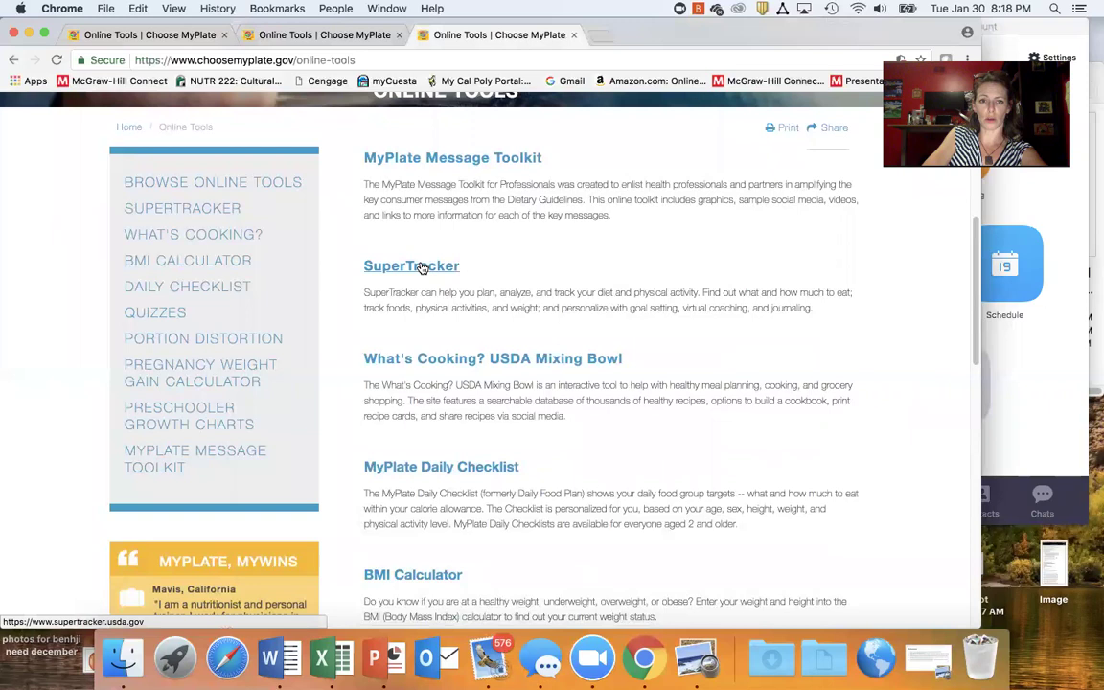
{"action": "left_click", "coordinate": [422, 266]}
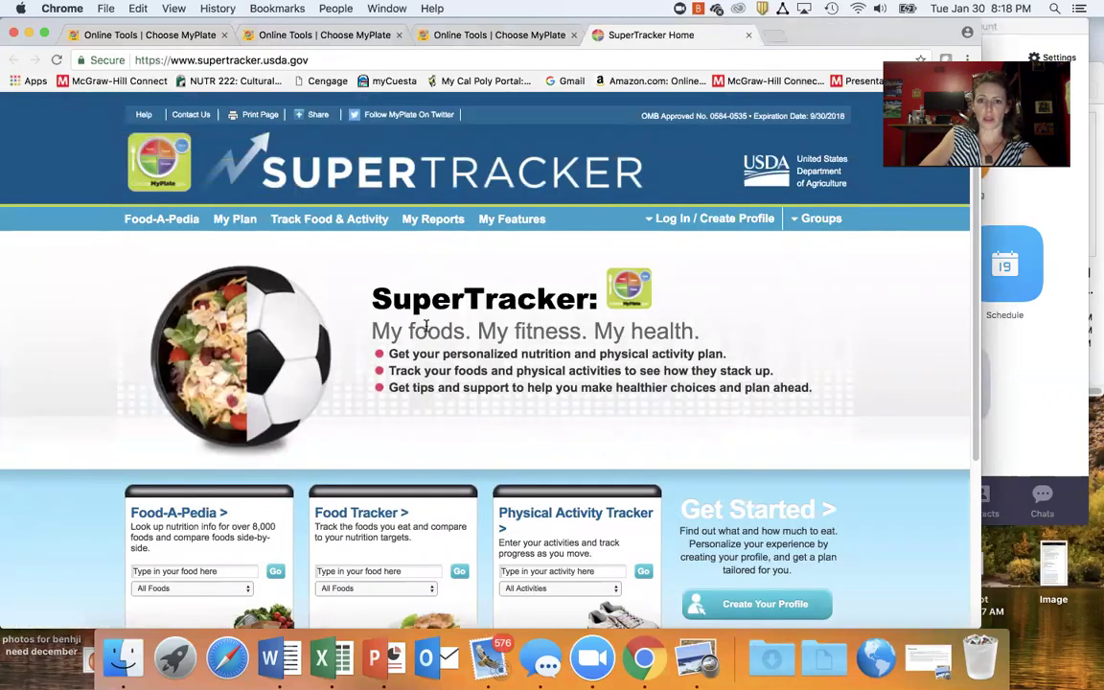
Step: Annotate the home page with a circle around Food Tracker and arrows to it and to Create Your Profile, and clear the drawings
{"action": "scroll", "coordinate": [423, 322], "scroll_direction": "down", "scroll_amount": 2}
{"action": "scroll", "coordinate": [426, 326], "scroll_direction": "down", "scroll_amount": 1}
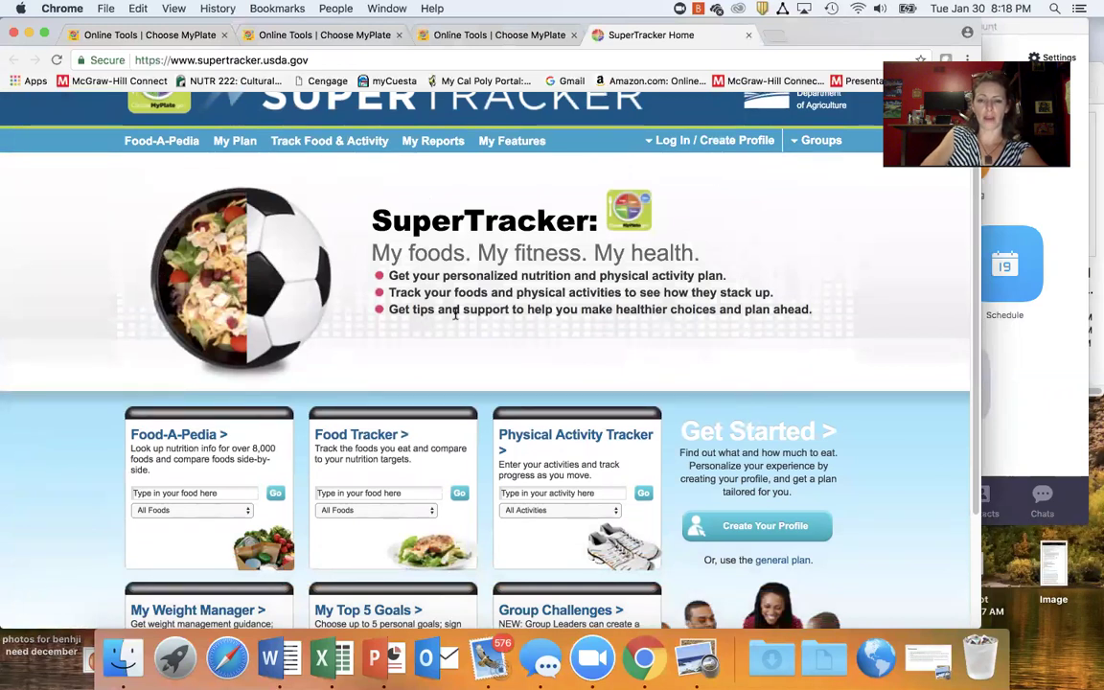
{"action": "mouse_move", "coordinate": [683, 142]}
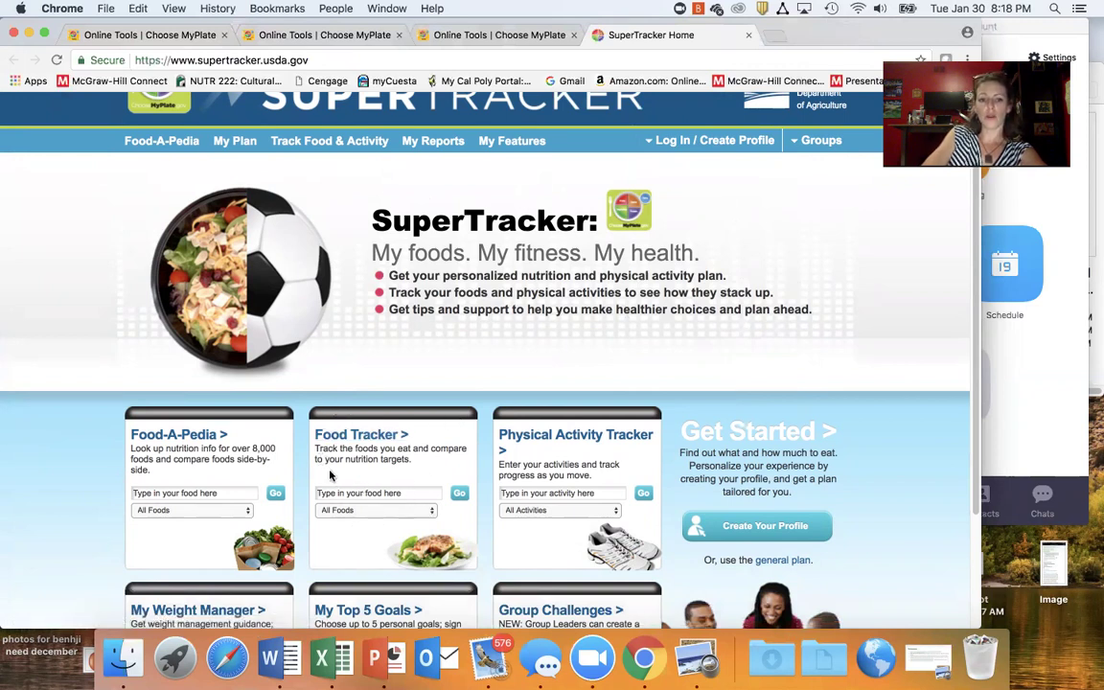
{"action": "left_click", "coordinate": [580, 49]}
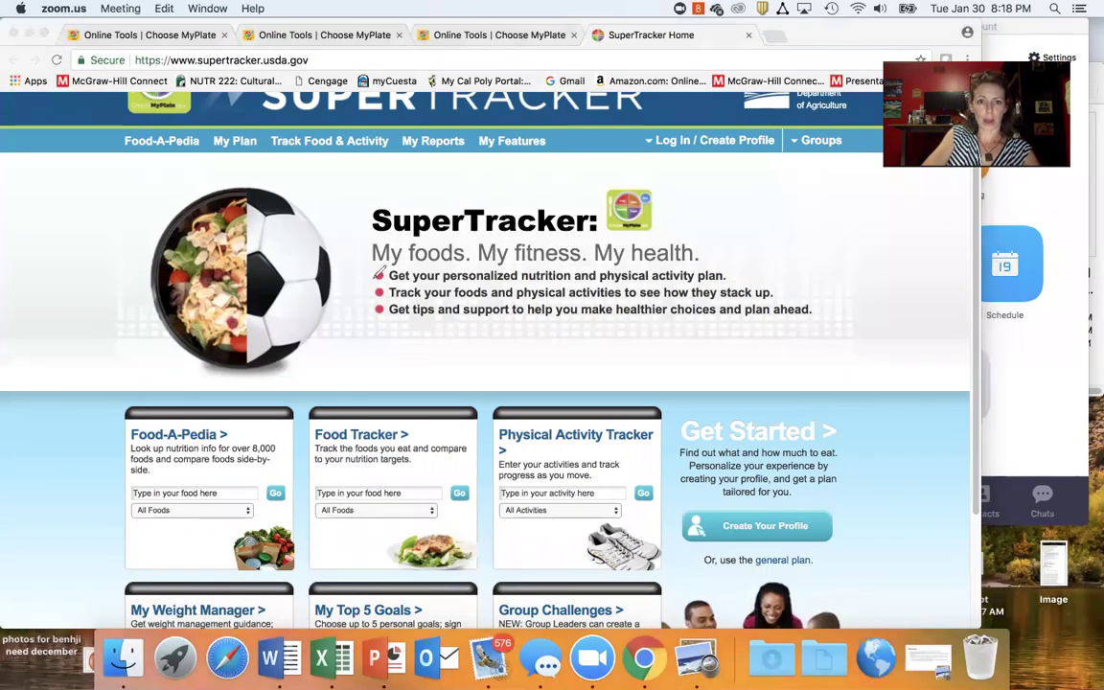
{"action": "mouse_move", "coordinate": [360, 387]}
{"action": "left_mouse_down"}
{"action": "mouse_move", "coordinate": [290, 526]}
{"action": "mouse_move", "coordinate": [460, 558]}
{"action": "mouse_move", "coordinate": [389, 355]}
{"action": "mouse_move", "coordinate": [330, 399]}
{"action": "left_mouse_up"}
{"action": "mouse_move", "coordinate": [860, 284]}
{"action": "left_mouse_down"}
{"action": "mouse_move", "coordinate": [881, 315]}
{"action": "mouse_move", "coordinate": [851, 508]}
{"action": "mouse_move", "coordinate": [839, 499]}
{"action": "mouse_move", "coordinate": [892, 531]}
{"action": "mouse_move", "coordinate": [835, 535]}
{"action": "mouse_move", "coordinate": [834, 497]}
{"action": "mouse_move", "coordinate": [830, 535]}
{"action": "mouse_move", "coordinate": [874, 532]}
{"action": "left_mouse_up"}
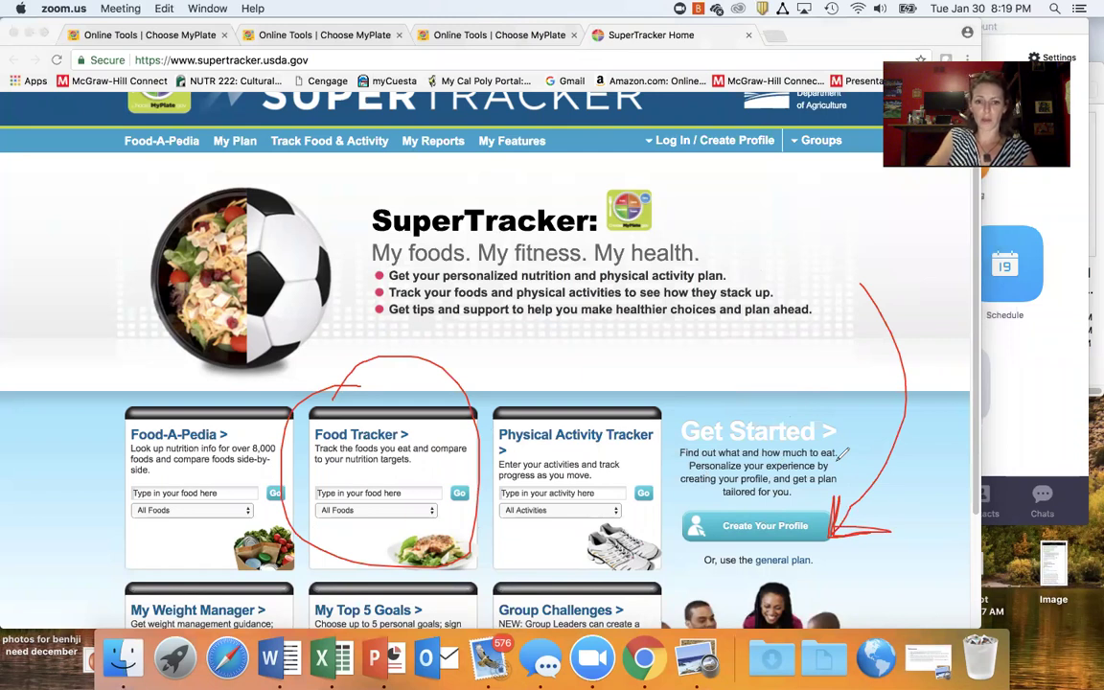
{"action": "mouse_move", "coordinate": [579, 334]}
{"action": "left_mouse_down"}
{"action": "mouse_move", "coordinate": [464, 381]}
{"action": "mouse_move", "coordinate": [482, 376]}
{"action": "left_mouse_up"}
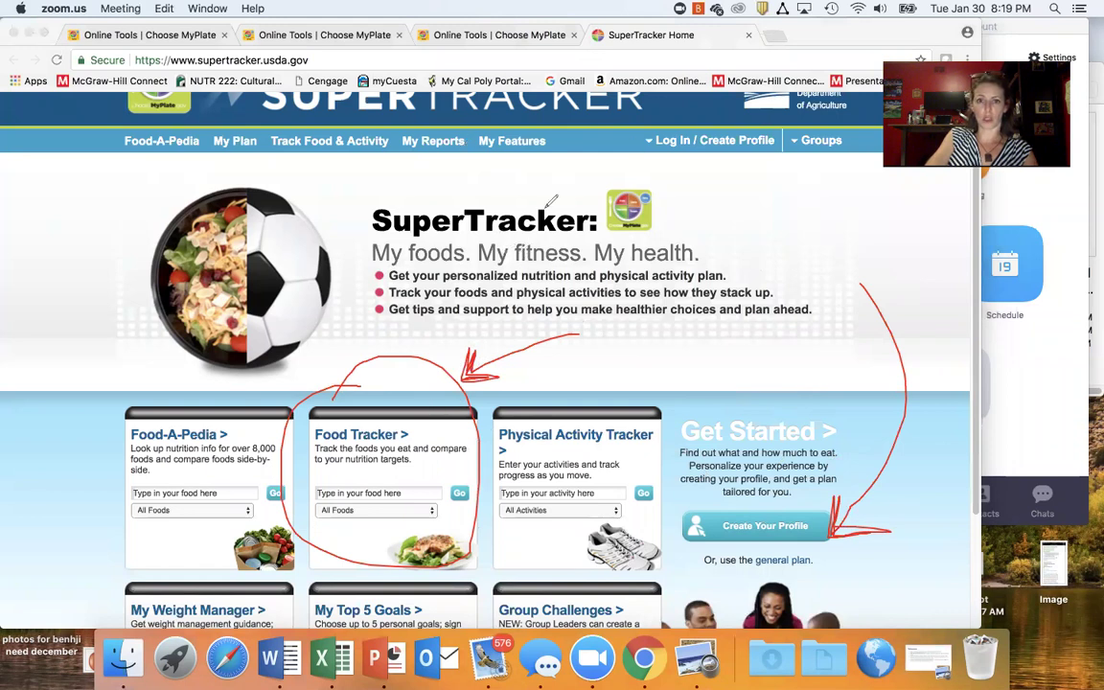
{"action": "left_click", "coordinate": [653, 142]}
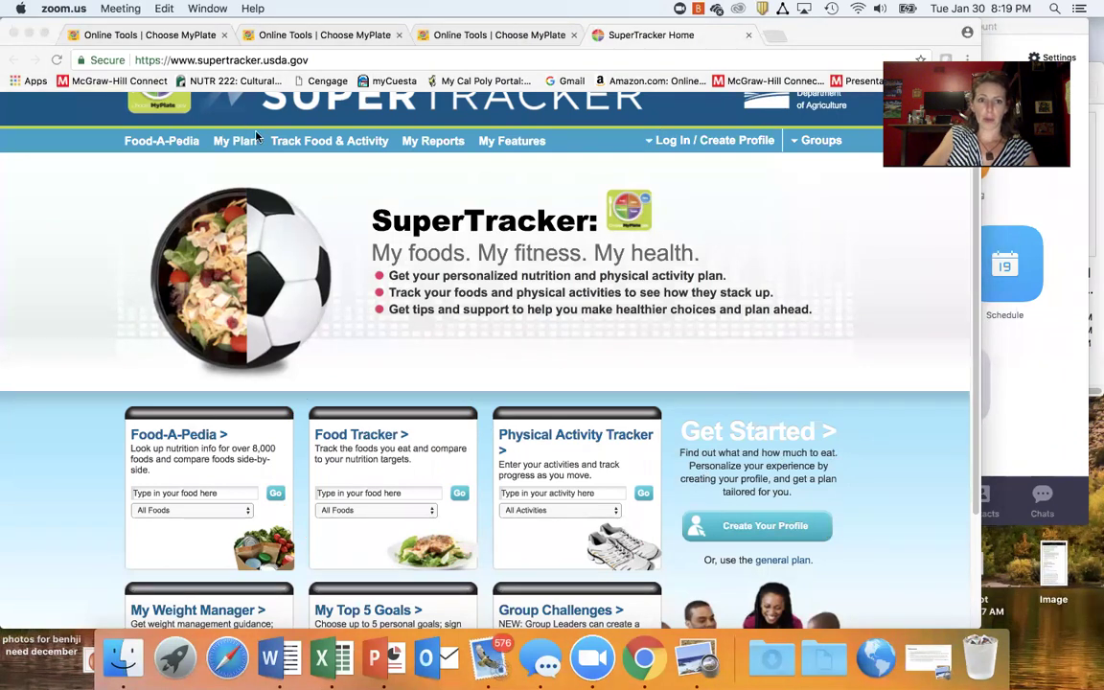
Step: Open the Food Tracker and review the day's logged meals, food group targets and daily limits
{"action": "left_click", "coordinate": [368, 438]}
{"action": "left_click", "coordinate": [380, 438]}
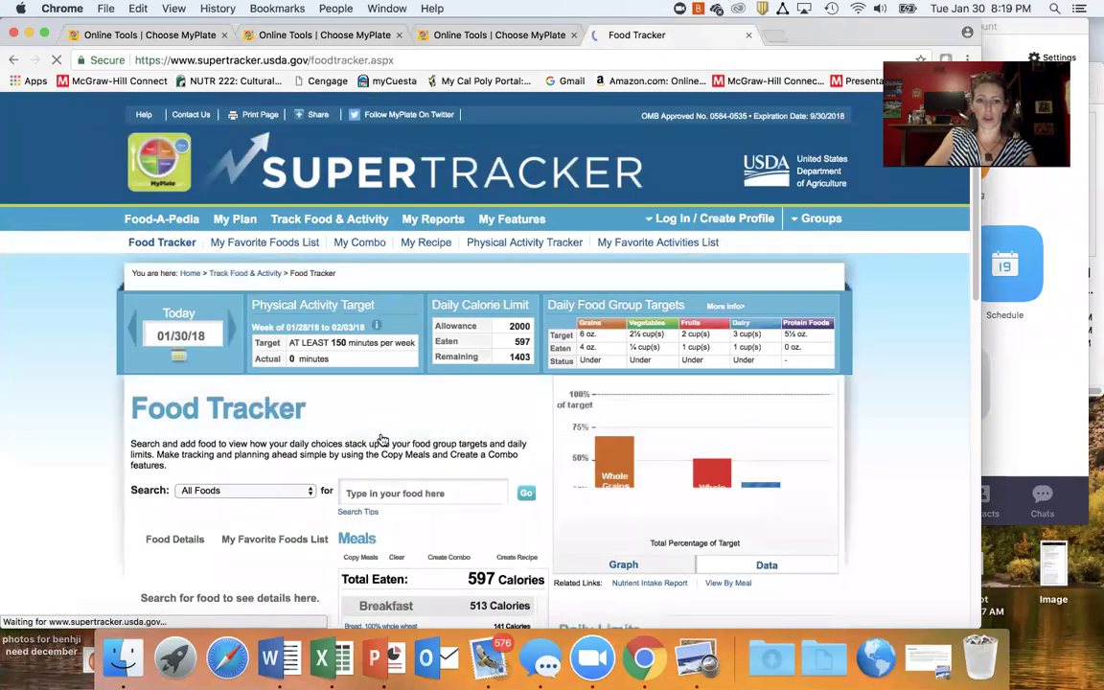
{"action": "scroll", "coordinate": [432, 457], "scroll_direction": "down", "scroll_amount": 5}
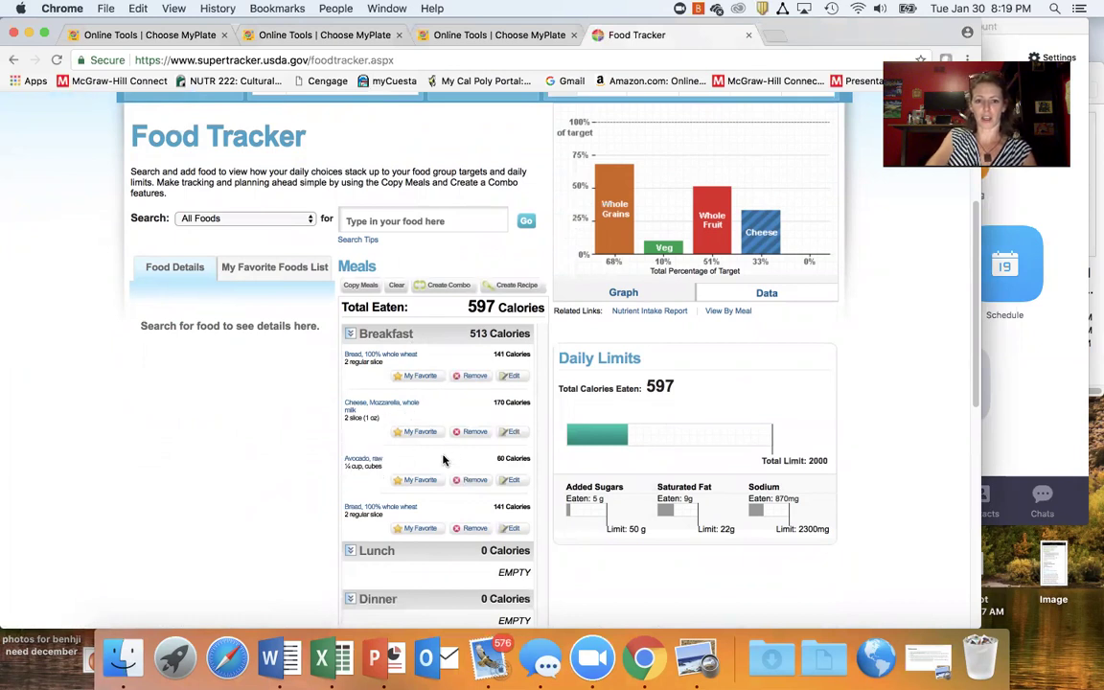
{"action": "scroll", "coordinate": [443, 461], "scroll_direction": "up", "scroll_amount": 1}
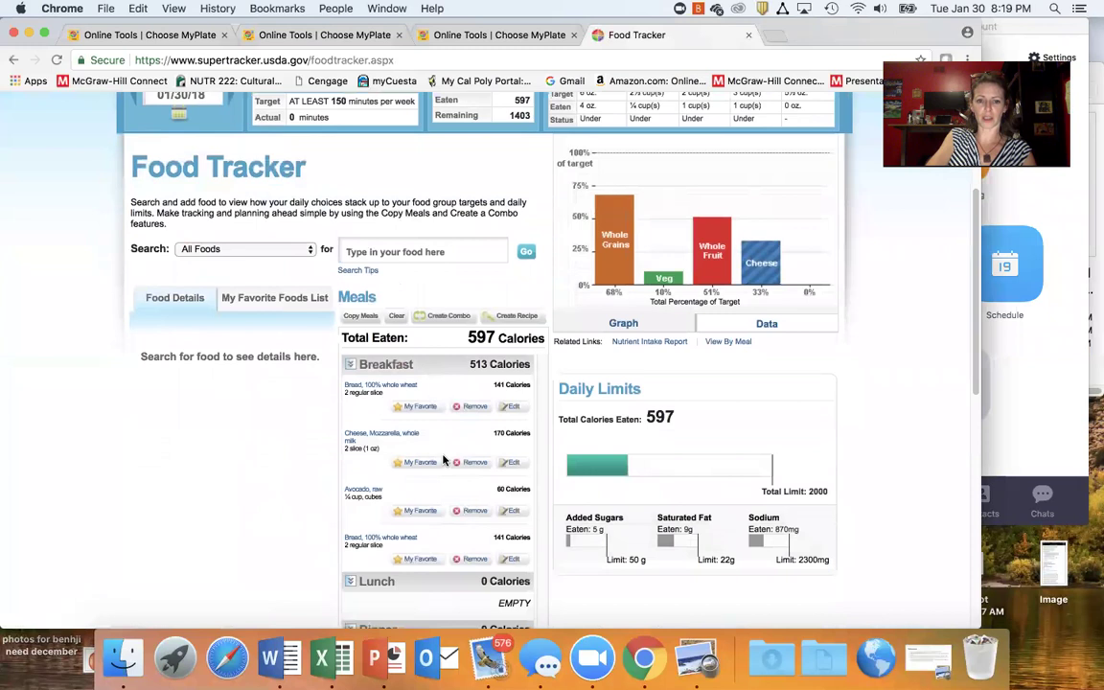
{"action": "scroll", "coordinate": [443, 461], "scroll_direction": "up", "scroll_amount": 1}
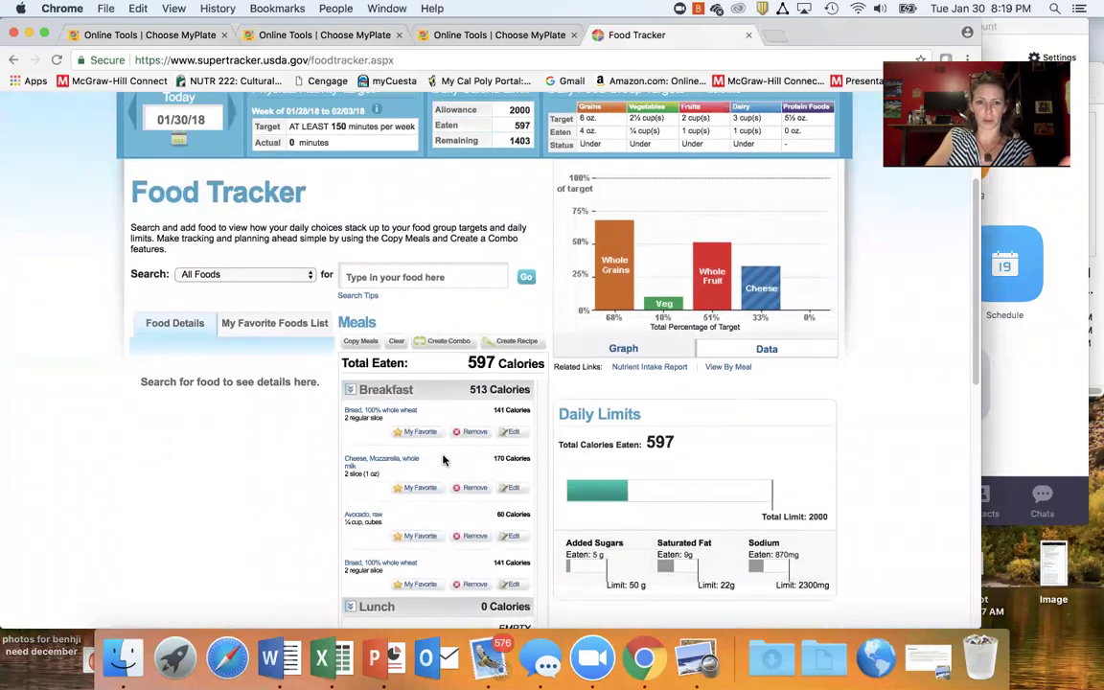
{"action": "scroll", "coordinate": [443, 461], "scroll_direction": "up", "scroll_amount": 4}
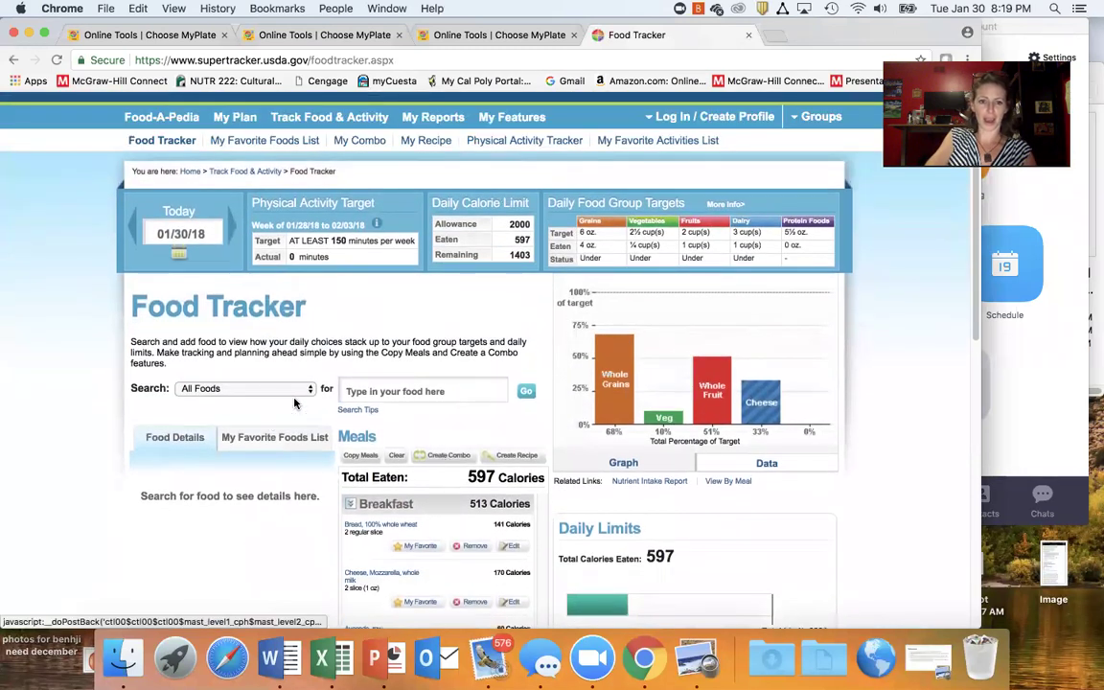
Step: Try to find "red potato" in the food search
{"action": "left_click", "coordinate": [384, 393]}
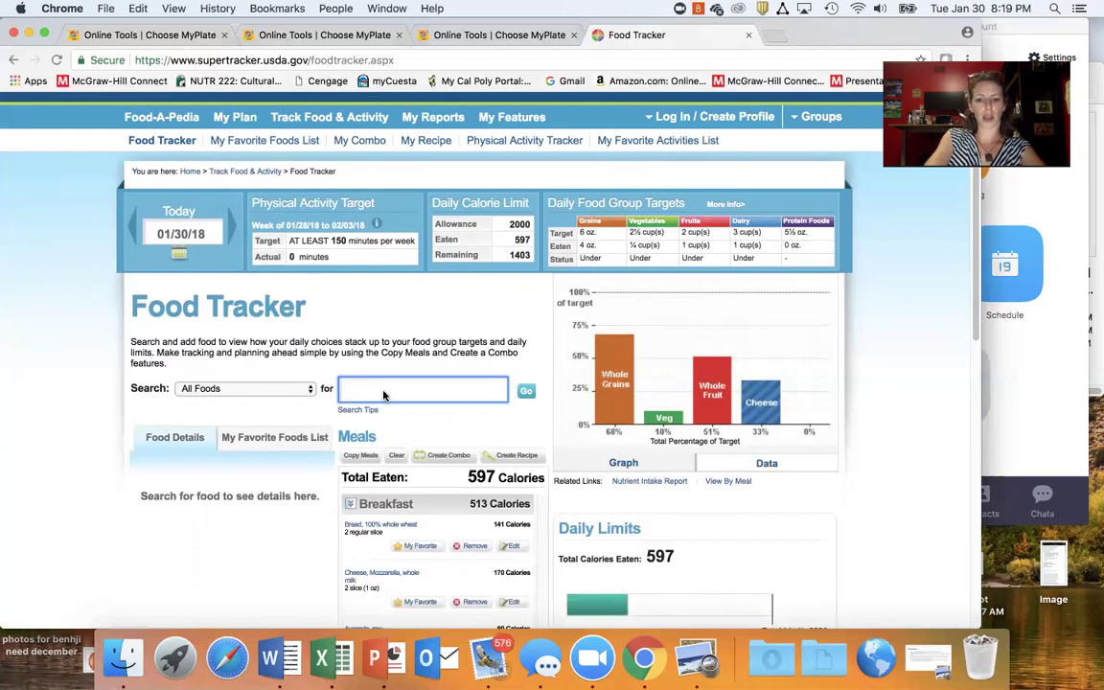
{"action": "type", "text": "red potato"}
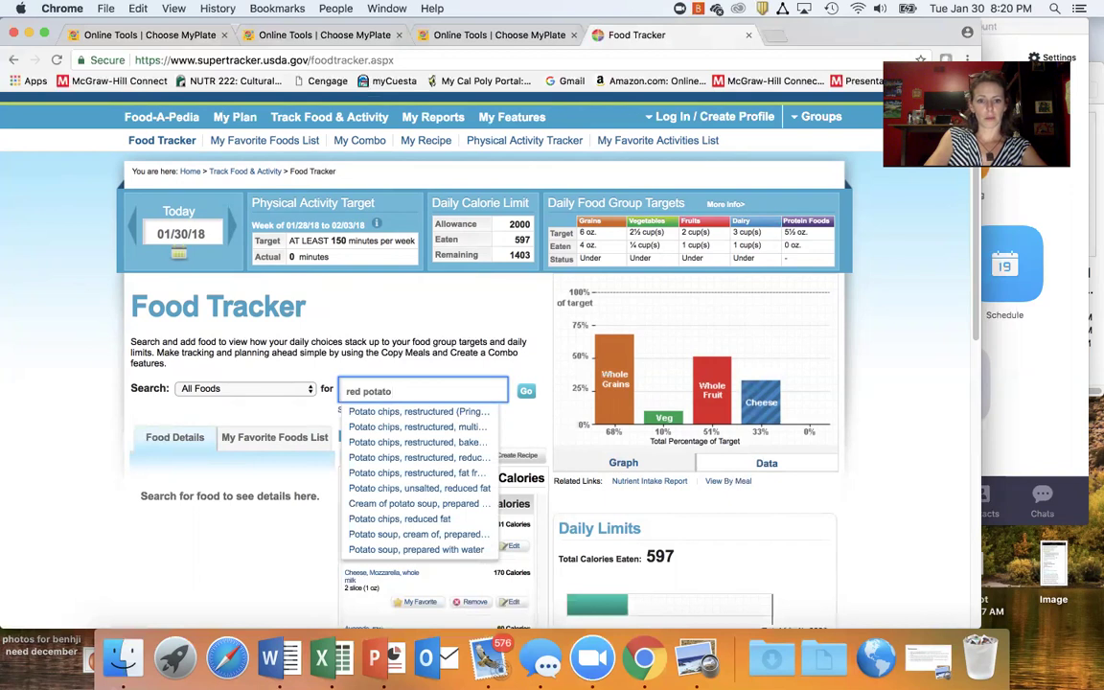
{"action": "key", "text": "BackSpace"}
{"action": "key", "text": "BackSpace"}
{"action": "key", "text": "BackSpace"}
{"action": "key", "text": "BackSpace"}
{"action": "key", "text": "BackSpace"}
{"action": "key", "text": "BackSpace"}
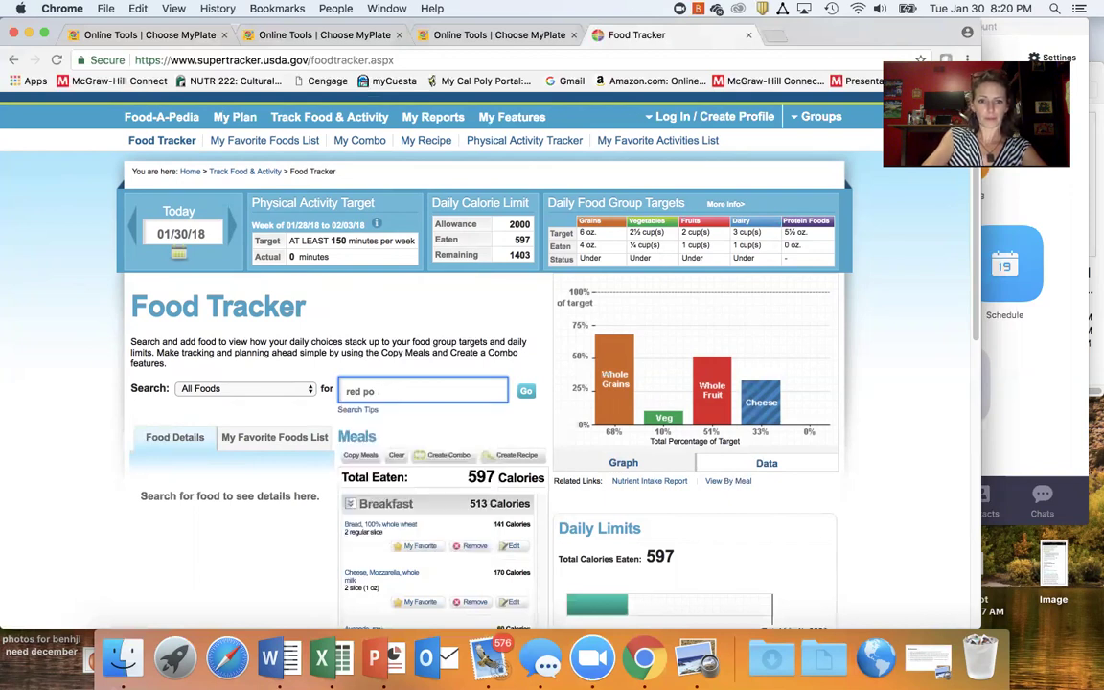
{"action": "key", "text": "BackSpace"}
{"action": "key", "text": "BackSpace"}
{"action": "key", "text": "BackSpace"}
Step: Search all foods for "potato" and add one medium "Potato, roasted, no fat added" to Lunch
{"action": "type", "text": "potato"}
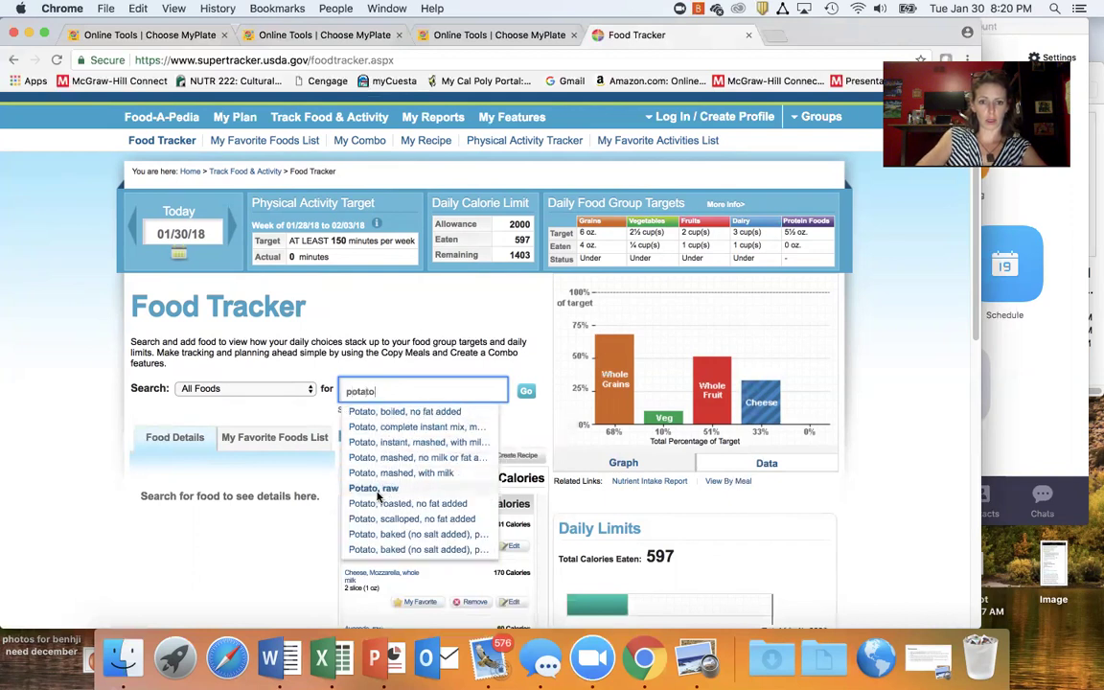
{"action": "scroll", "coordinate": [380, 505], "scroll_direction": "down", "scroll_amount": 3}
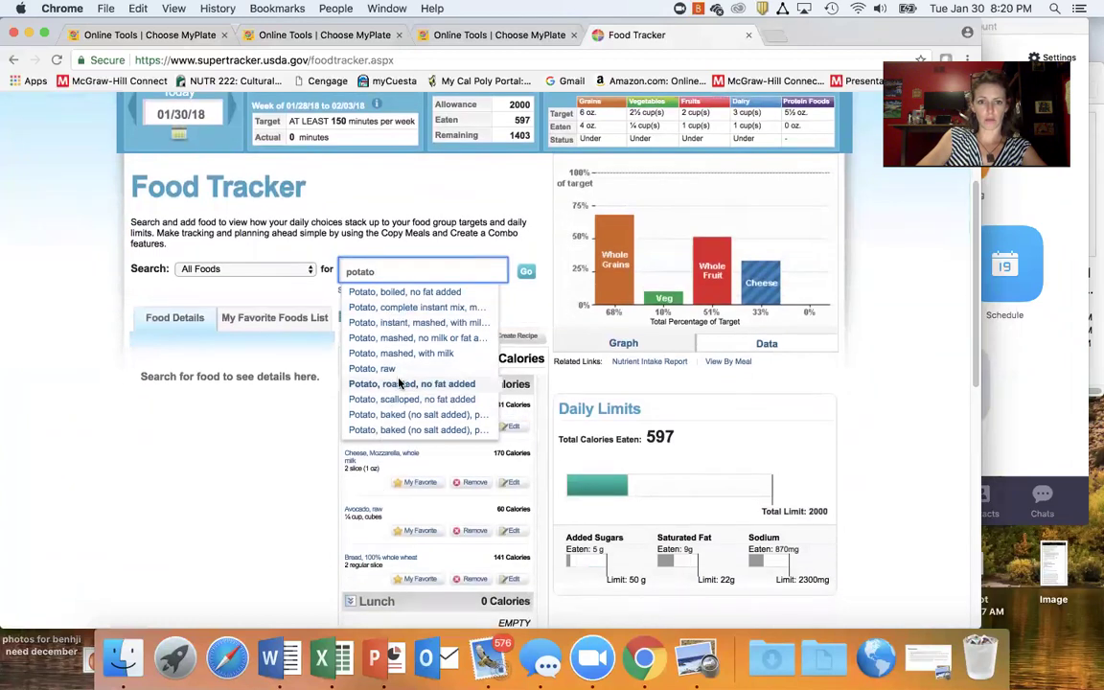
{"action": "left_click", "coordinate": [399, 384]}
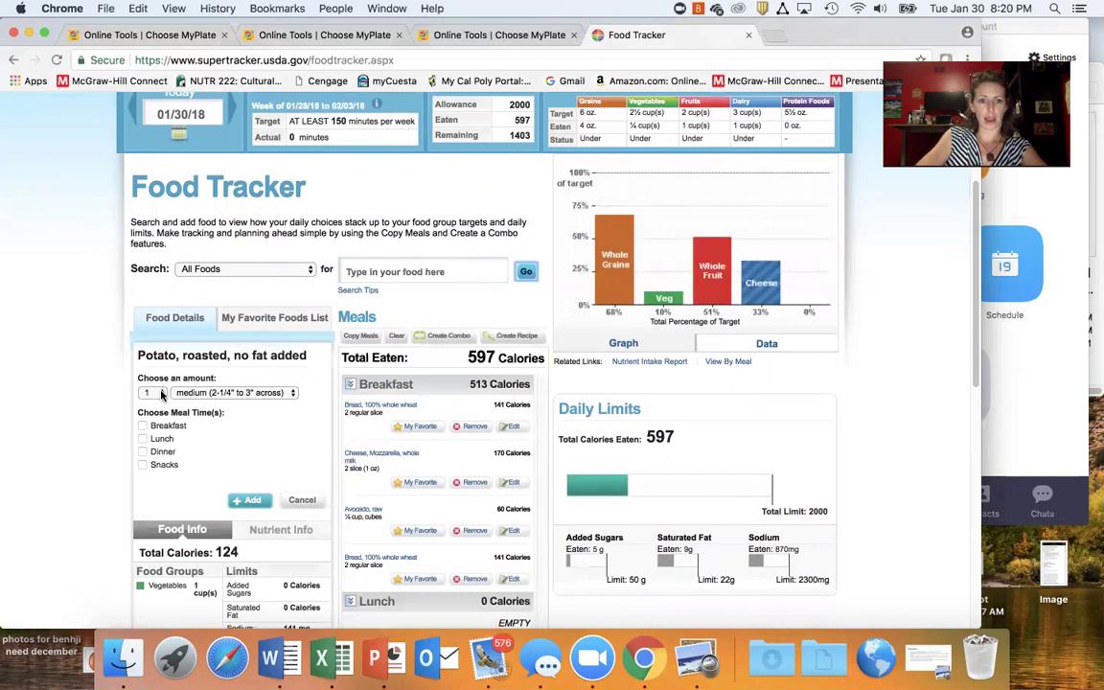
{"action": "left_click", "coordinate": [142, 438]}
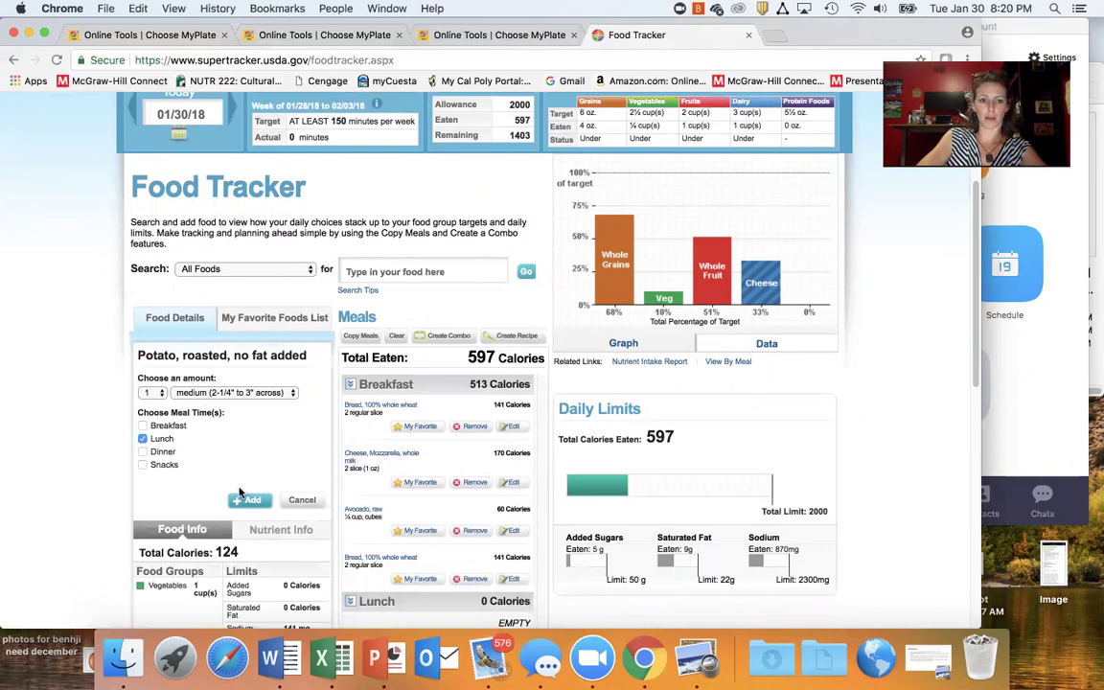
{"action": "left_click", "coordinate": [248, 503]}
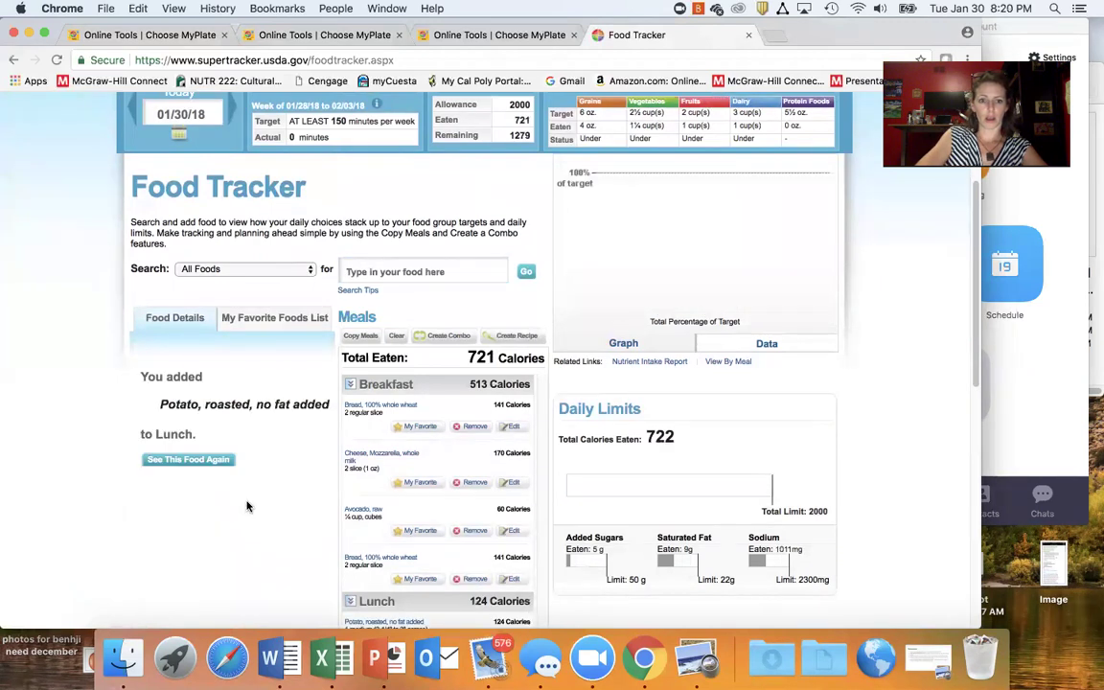
Step: Search for edamame and add 1 cup of "Edamame, frozen, cooked (no salt or fat added)" to Lunch
{"action": "left_click", "coordinate": [406, 271]}
{"action": "type", "text": "edamame"}
{"action": "left_click", "coordinate": [425, 290]}
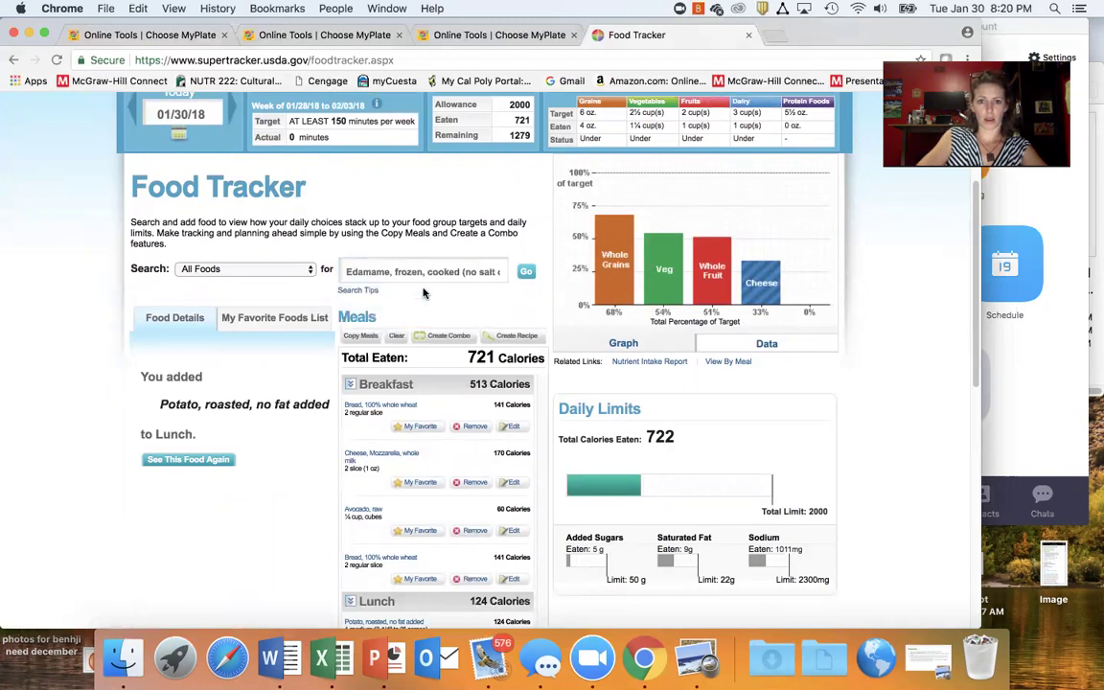
{"action": "left_click", "coordinate": [526, 271]}
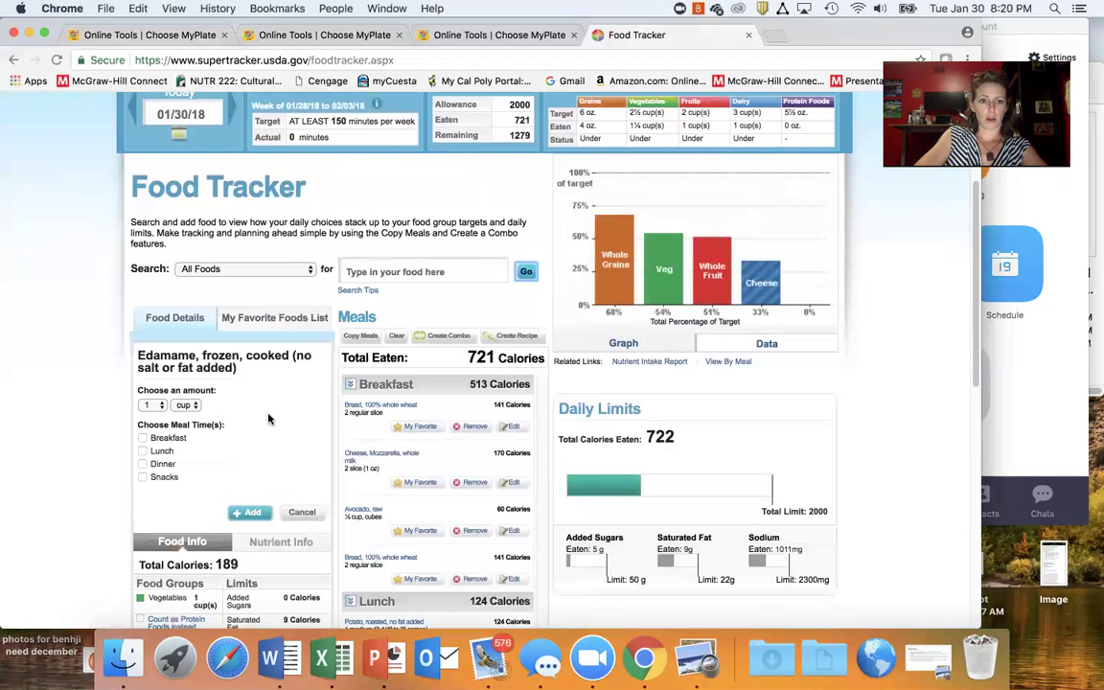
{"action": "left_click", "coordinate": [141, 450]}
{"action": "left_click", "coordinate": [255, 515]}
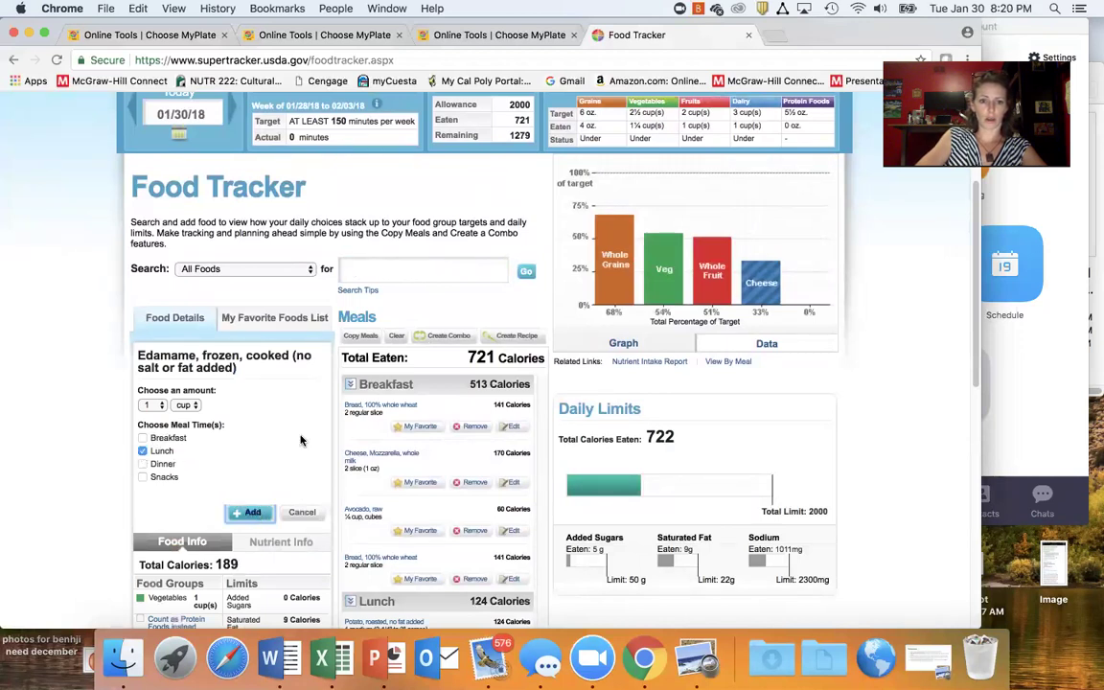
Step: Search for chicken and add one small breast of "Chicken, breast, boneless, skinless, baked" to Lunch
{"action": "left_click", "coordinate": [374, 272]}
{"action": "type", "text": "chicken"}
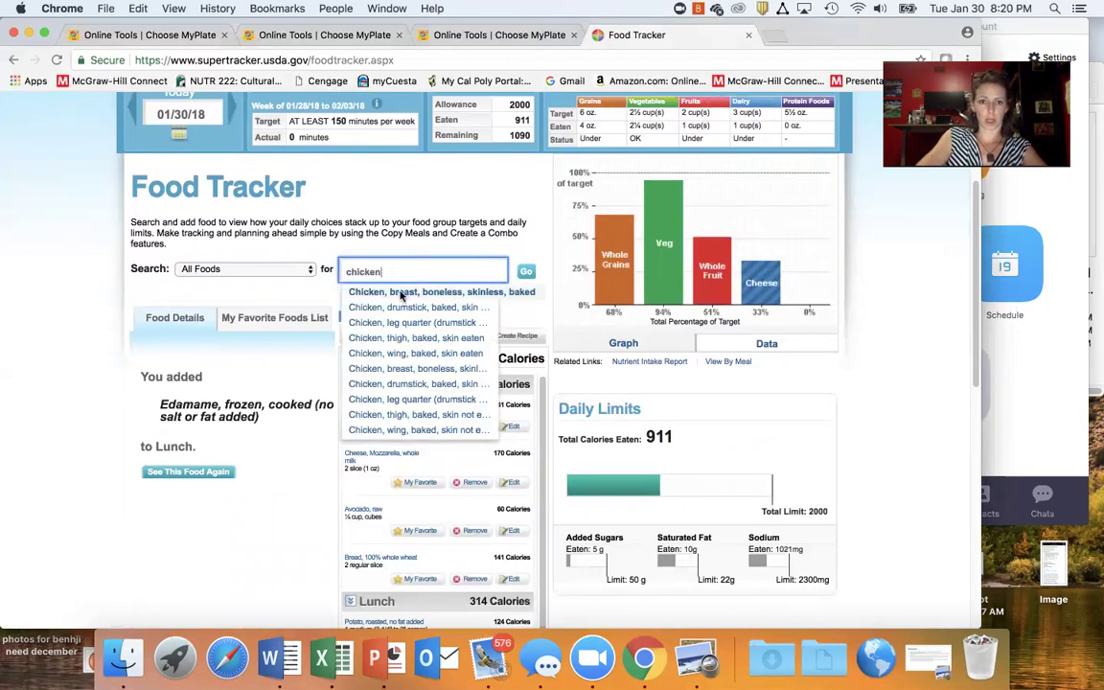
{"action": "left_click", "coordinate": [400, 293]}
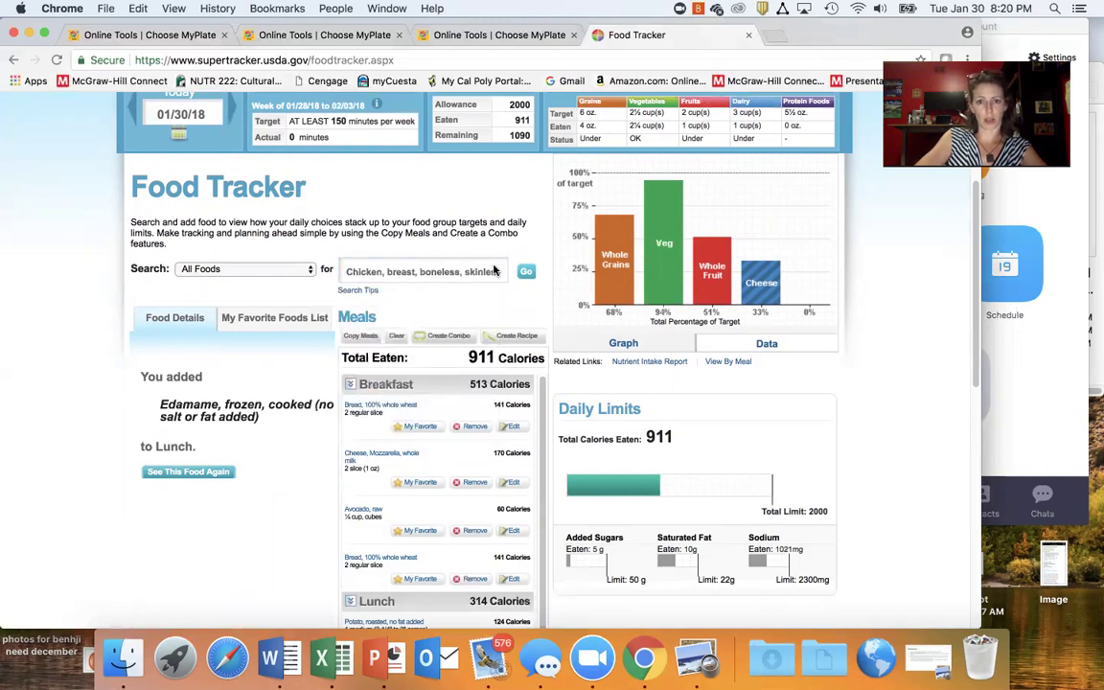
{"action": "left_click", "coordinate": [525, 272]}
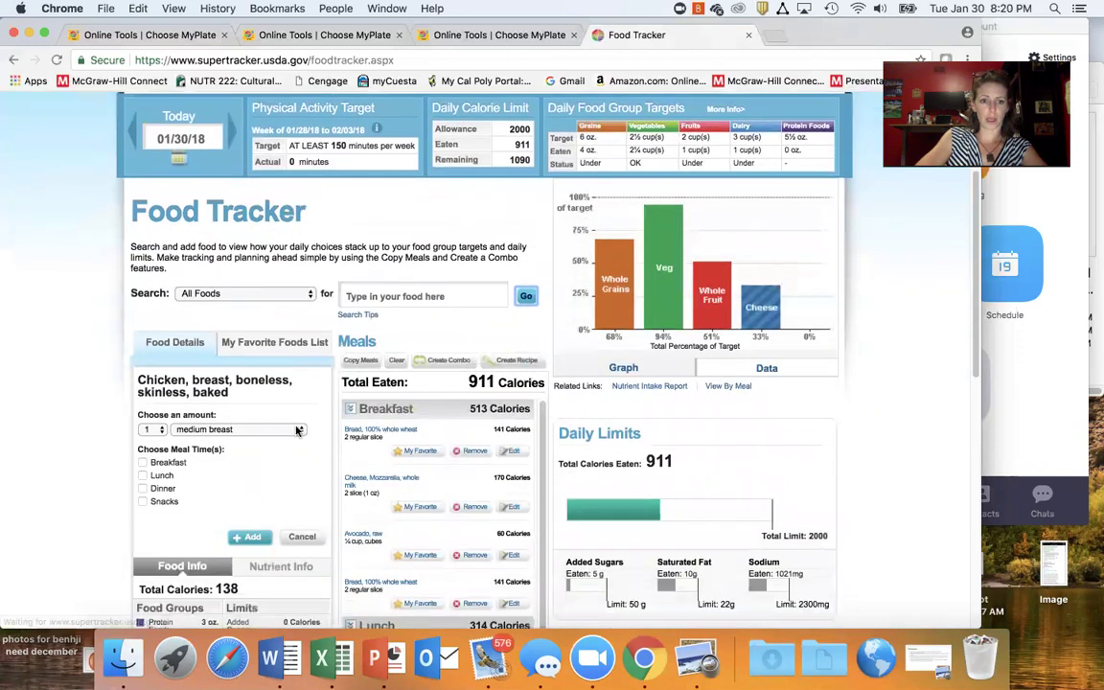
{"action": "left_click", "coordinate": [298, 430]}
{"action": "left_click", "coordinate": [286, 443]}
{"action": "left_click", "coordinate": [143, 475]}
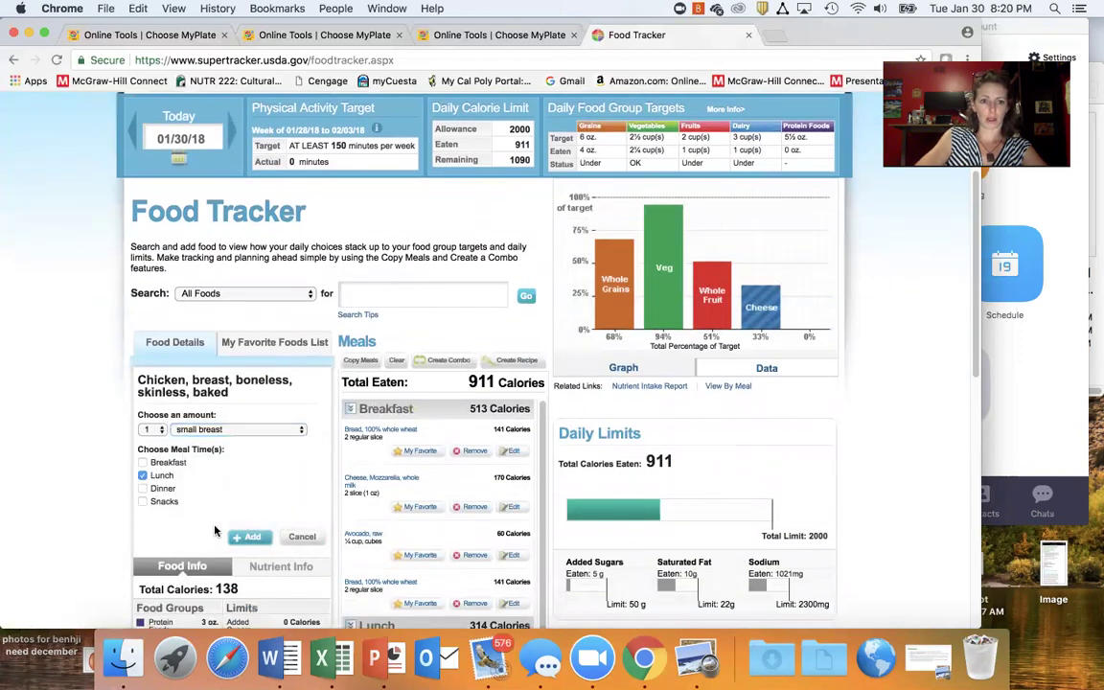
{"action": "left_click", "coordinate": [251, 540]}
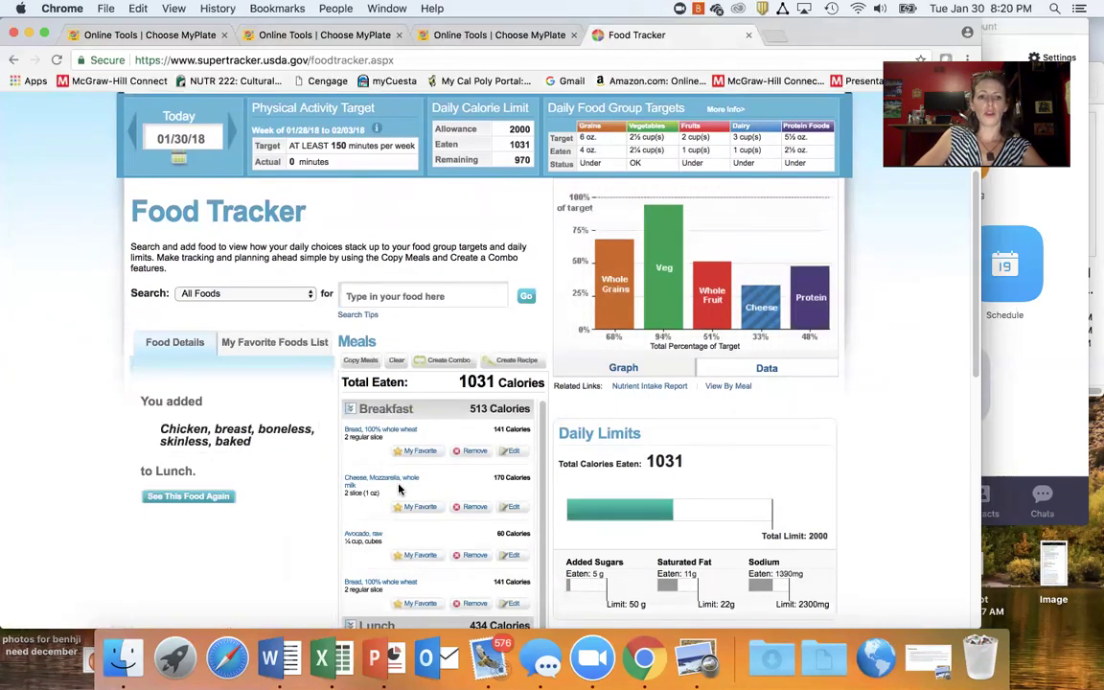
Step: Try to find blueberries in the food search
{"action": "scroll", "coordinate": [401, 490], "scroll_direction": "down", "scroll_amount": 2}
{"action": "left_click", "coordinate": [416, 298]}
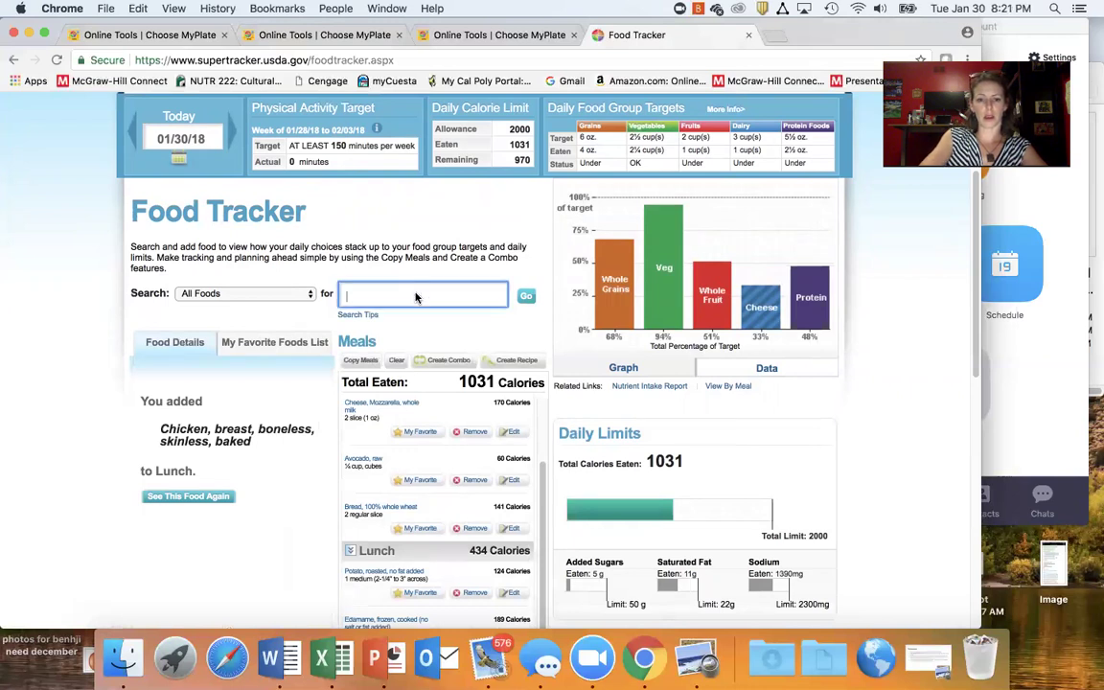
{"action": "type", "text": "blueber"}
{"action": "key", "text": "BackSpace"}
{"action": "key", "text": "BackSpace"}
{"action": "key", "text": "BackSpace"}
{"action": "key", "text": "BackSpace"}
{"action": "key", "text": "BackSpace"}
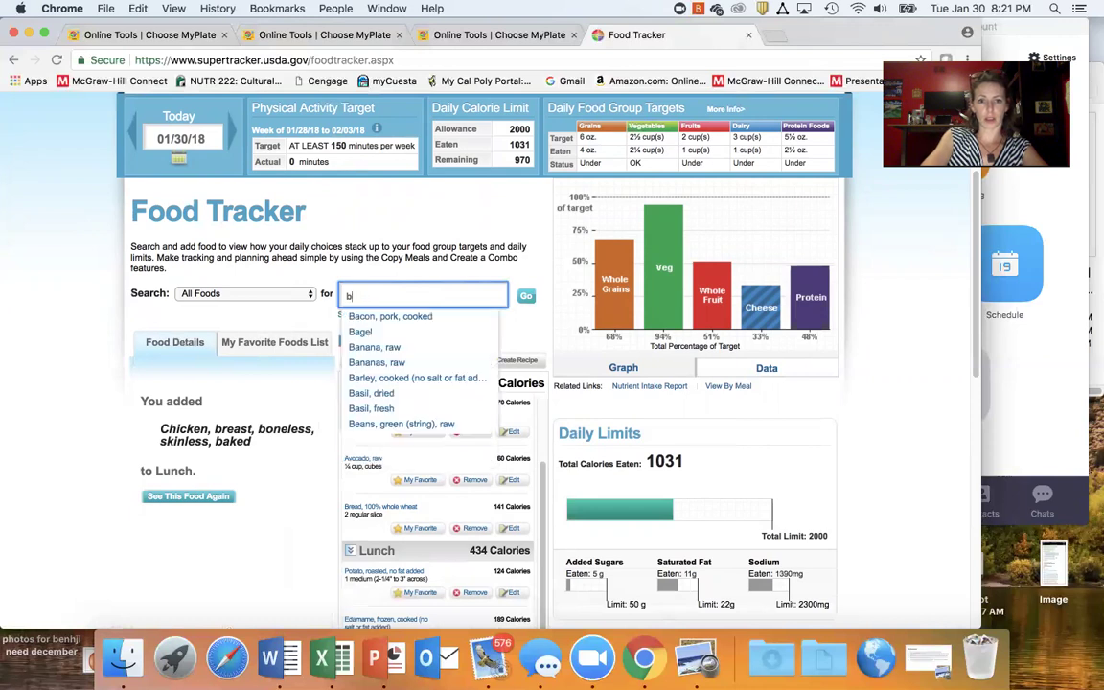
Step: Search for tangerine and add "Tangerine, raw" to Snacks, choosing an amount of 4 and the size small (2-1/4" across)
{"action": "type", "text": "tangeri"}
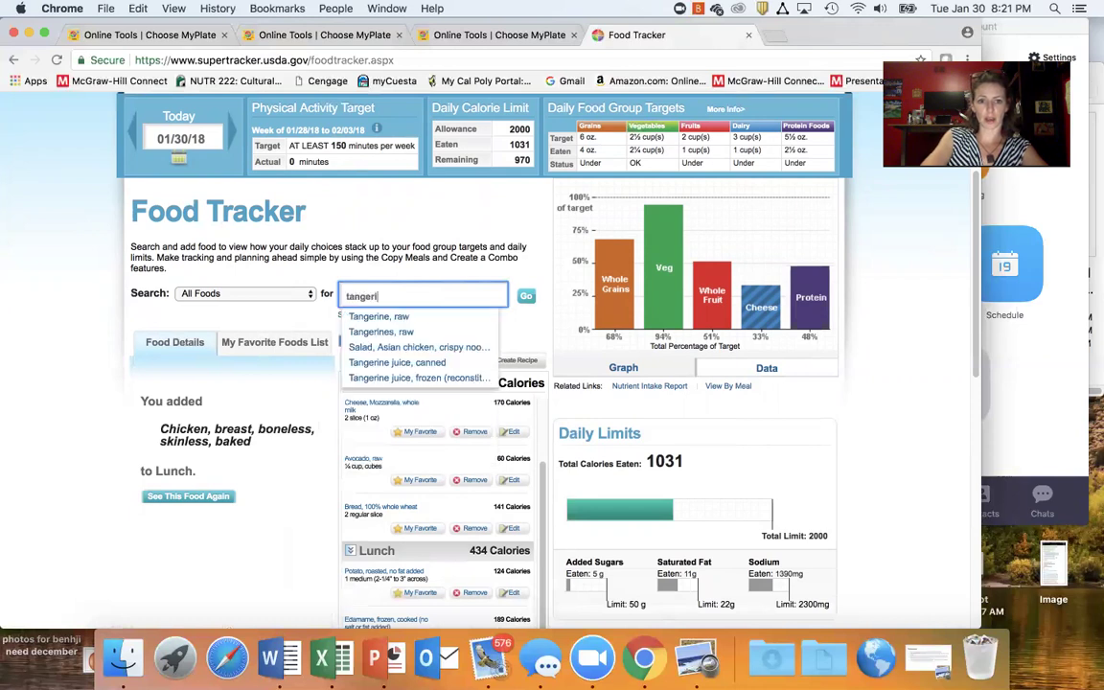
{"action": "left_click", "coordinate": [407, 317]}
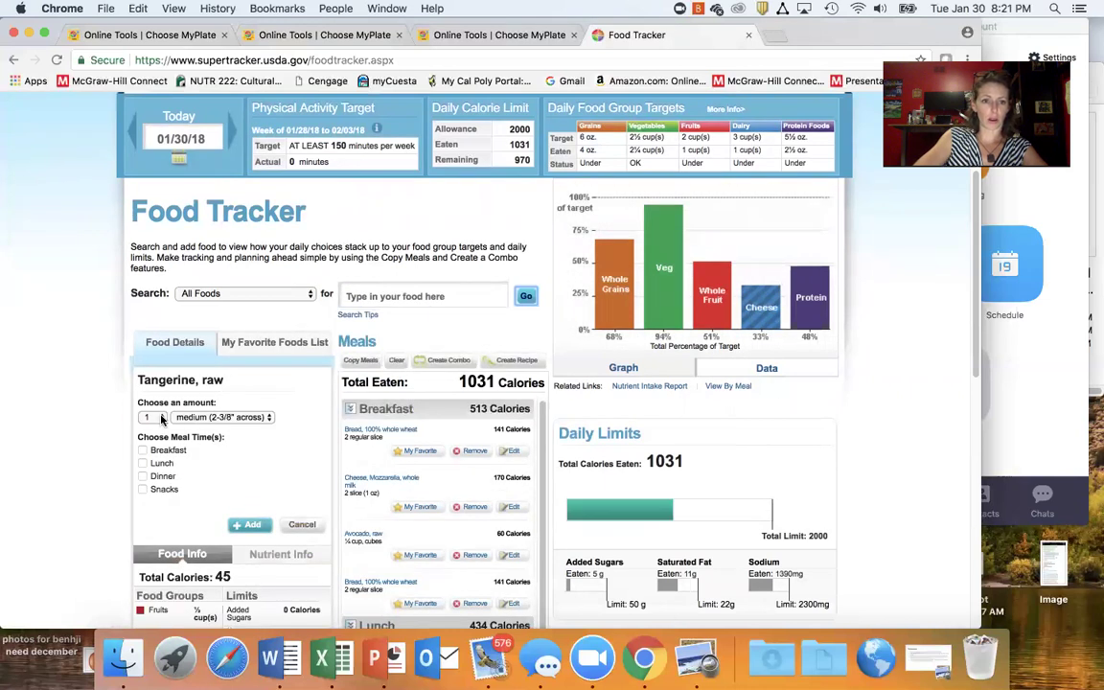
{"action": "left_click", "coordinate": [161, 419]}
{"action": "left_click", "coordinate": [273, 413]}
{"action": "left_click", "coordinate": [269, 418]}
{"action": "left_click", "coordinate": [268, 420]}
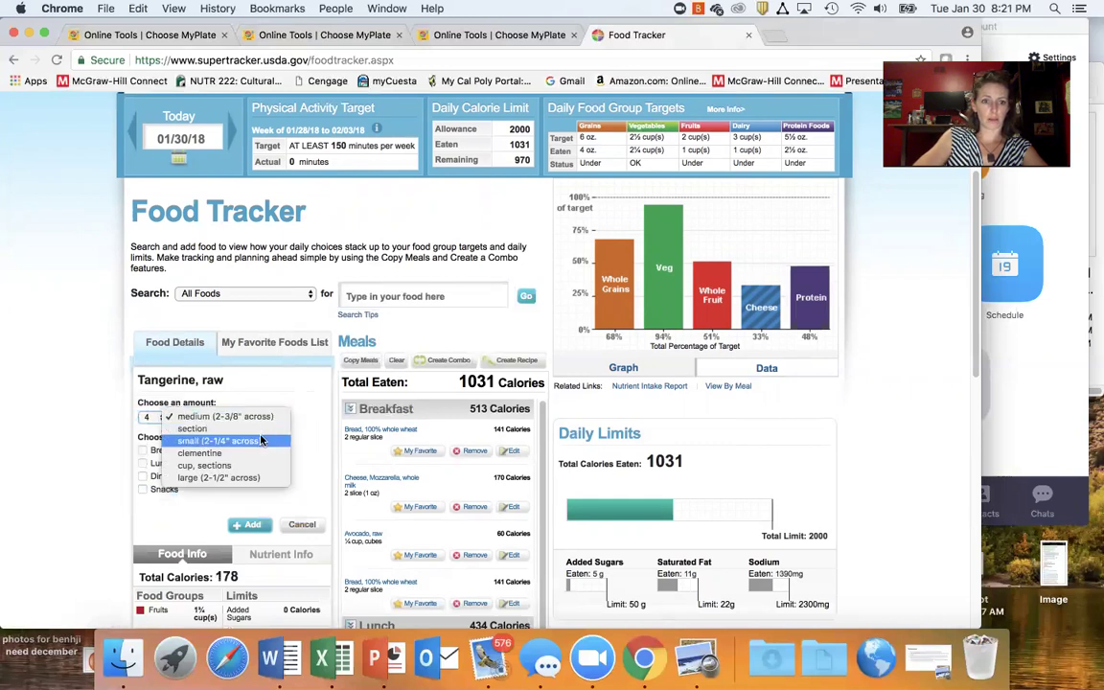
{"action": "left_click", "coordinate": [262, 440]}
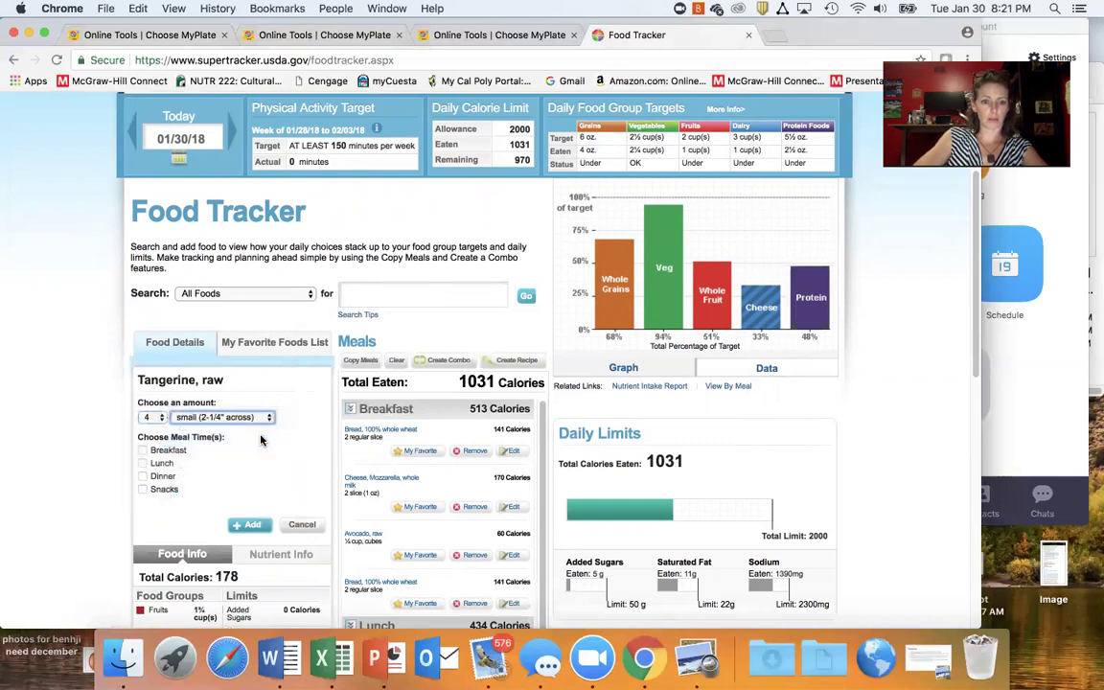
{"action": "left_click", "coordinate": [143, 488]}
{"action": "left_click", "coordinate": [247, 524]}
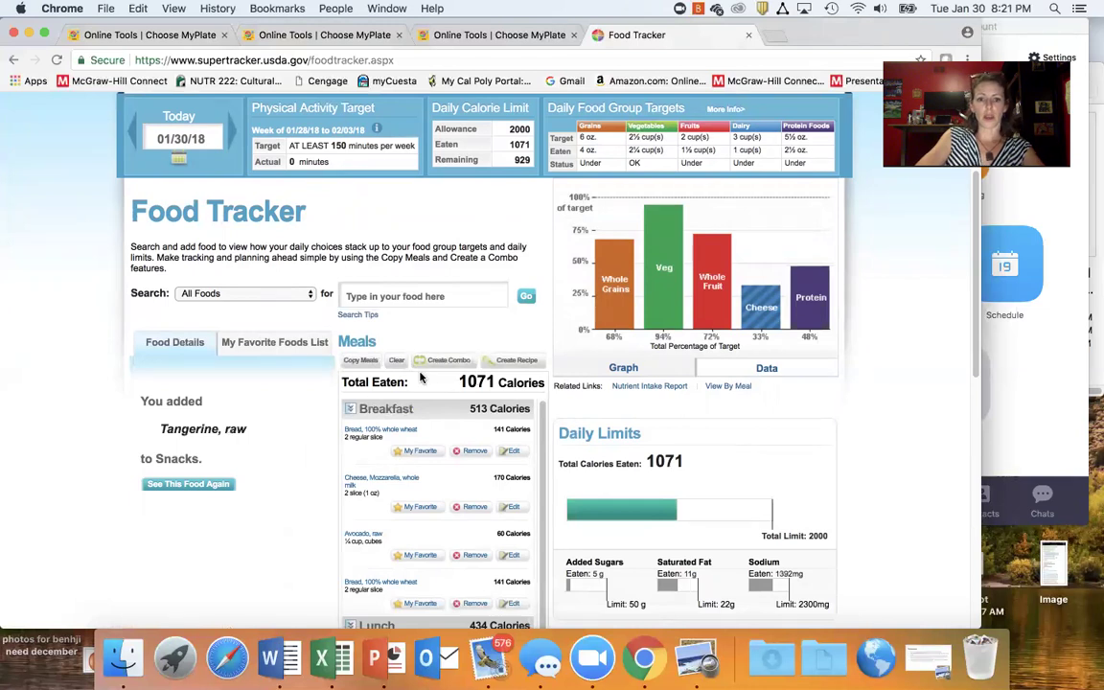
Step: Create a Food Groups & Calories Report from 01/30/18 thru 01/30/18 and look over its food group targets and intake
{"action": "scroll", "coordinate": [364, 457], "scroll_direction": "down", "scroll_amount": 5}
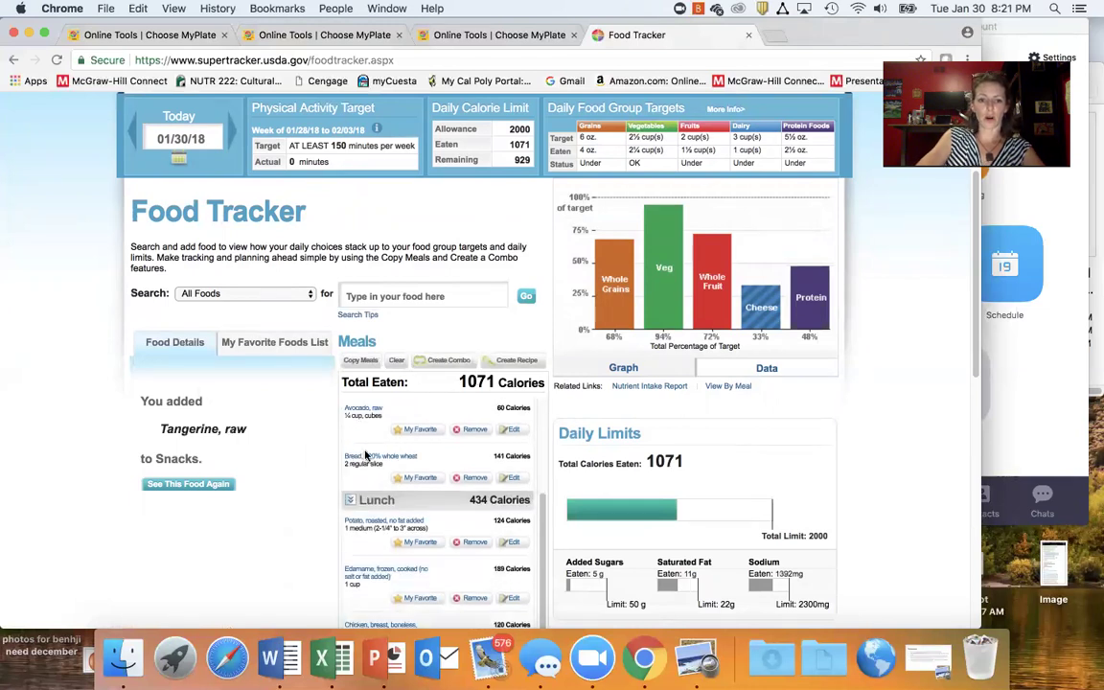
{"action": "scroll", "coordinate": [365, 456], "scroll_direction": "up", "scroll_amount": 10}
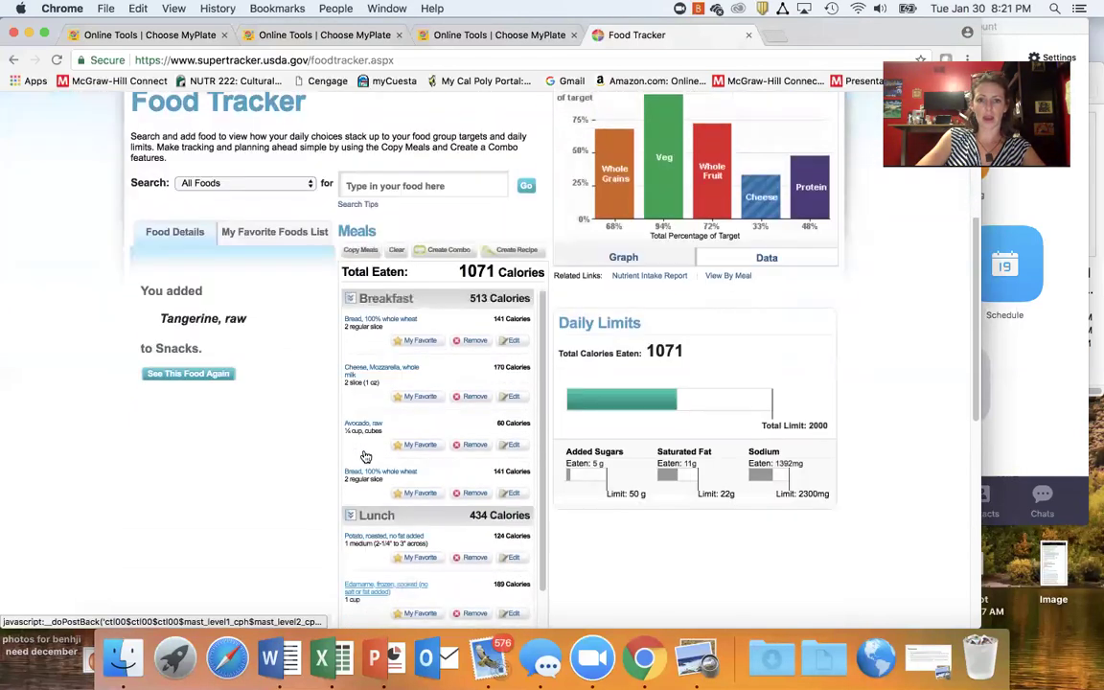
{"action": "scroll", "coordinate": [364, 456], "scroll_direction": "up", "scroll_amount": 2}
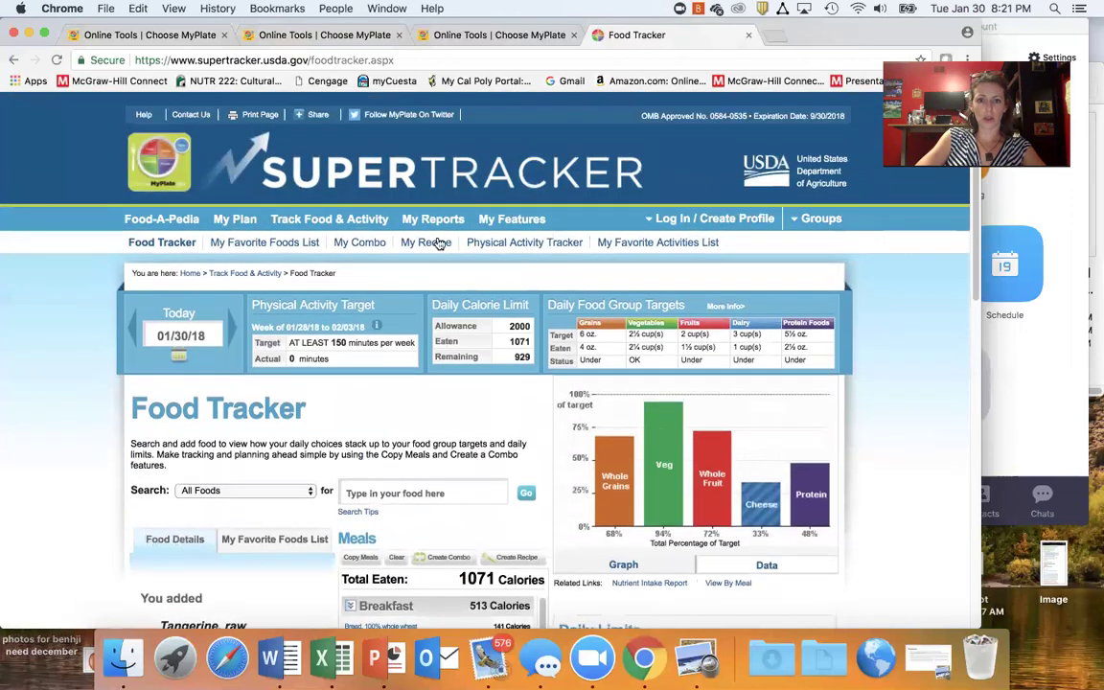
{"action": "mouse_move", "coordinate": [436, 220]}
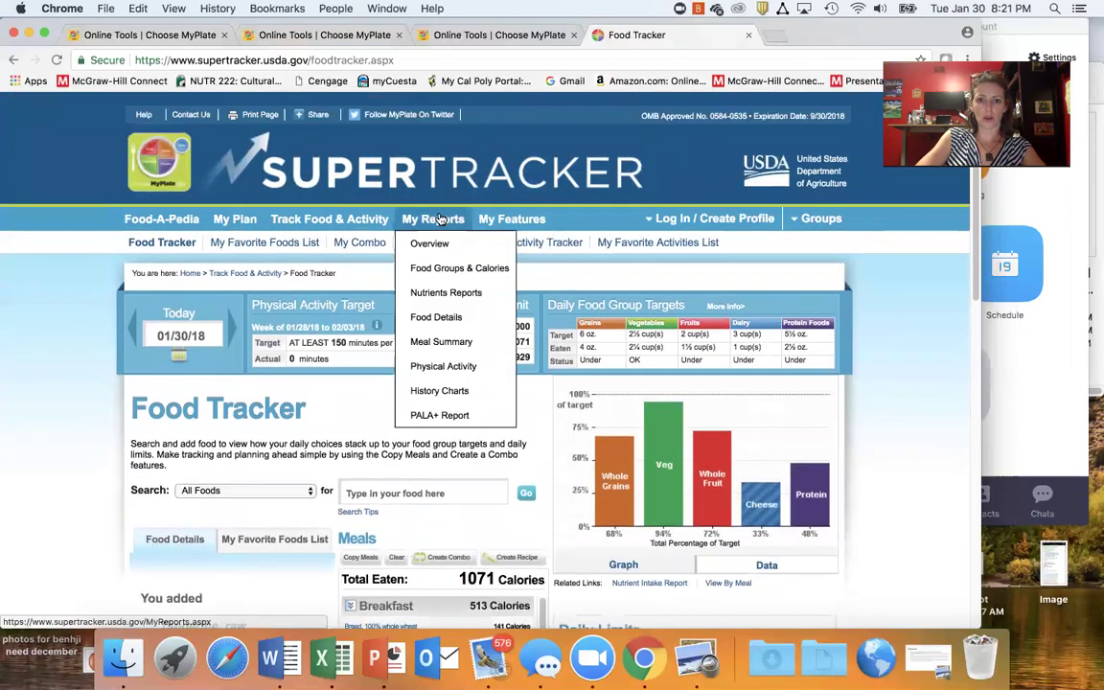
{"action": "left_click", "coordinate": [467, 269]}
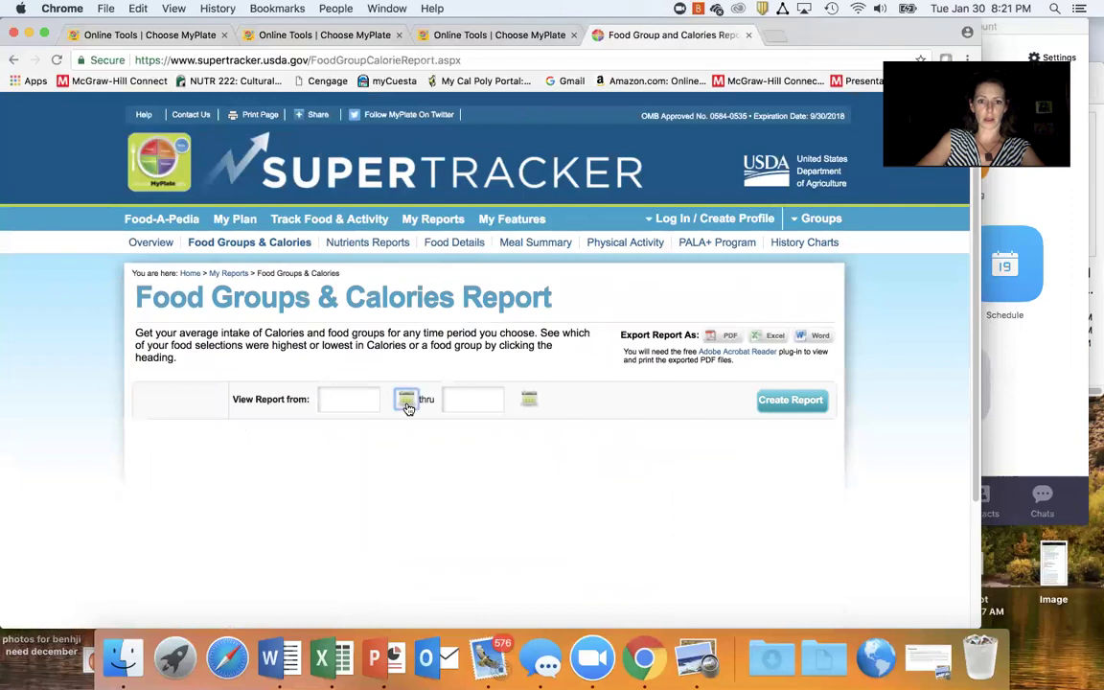
{"action": "left_click", "coordinate": [402, 400]}
{"action": "left_click", "coordinate": [438, 423]}
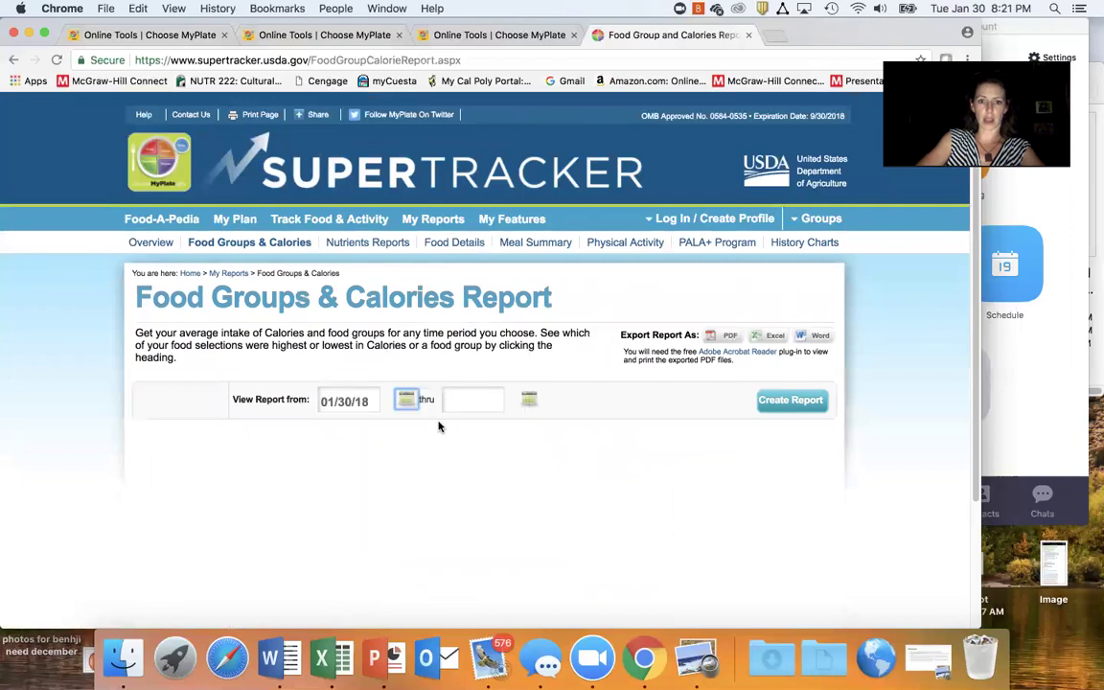
{"action": "left_click", "coordinate": [529, 403]}
{"action": "left_click", "coordinate": [563, 423]}
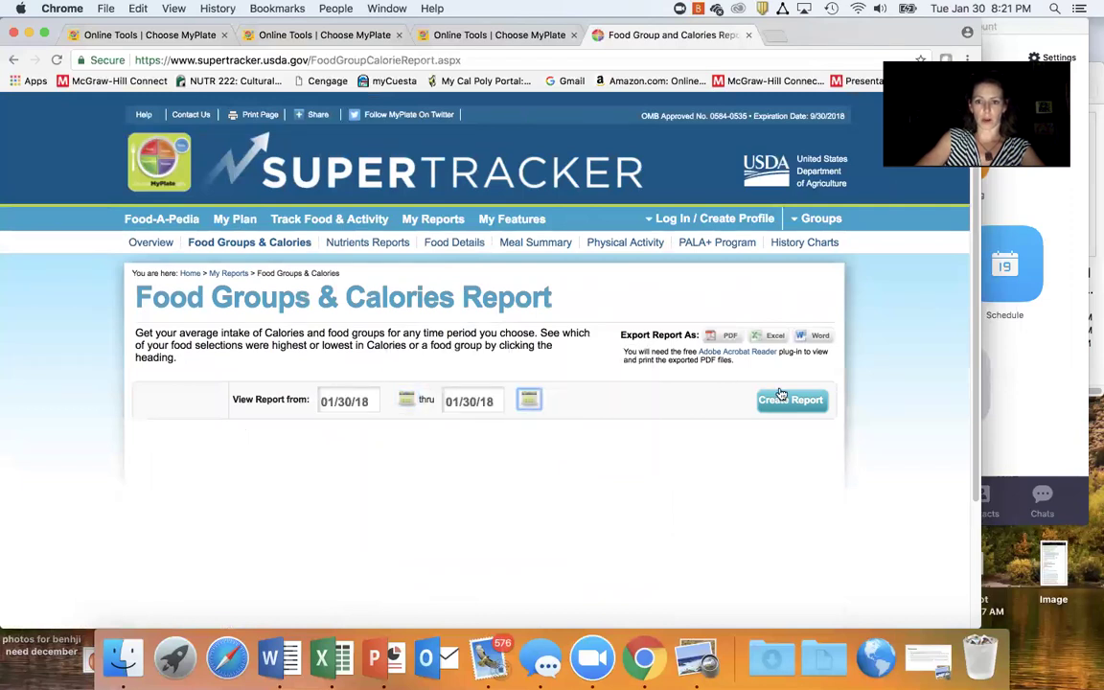
{"action": "left_click", "coordinate": [782, 402]}
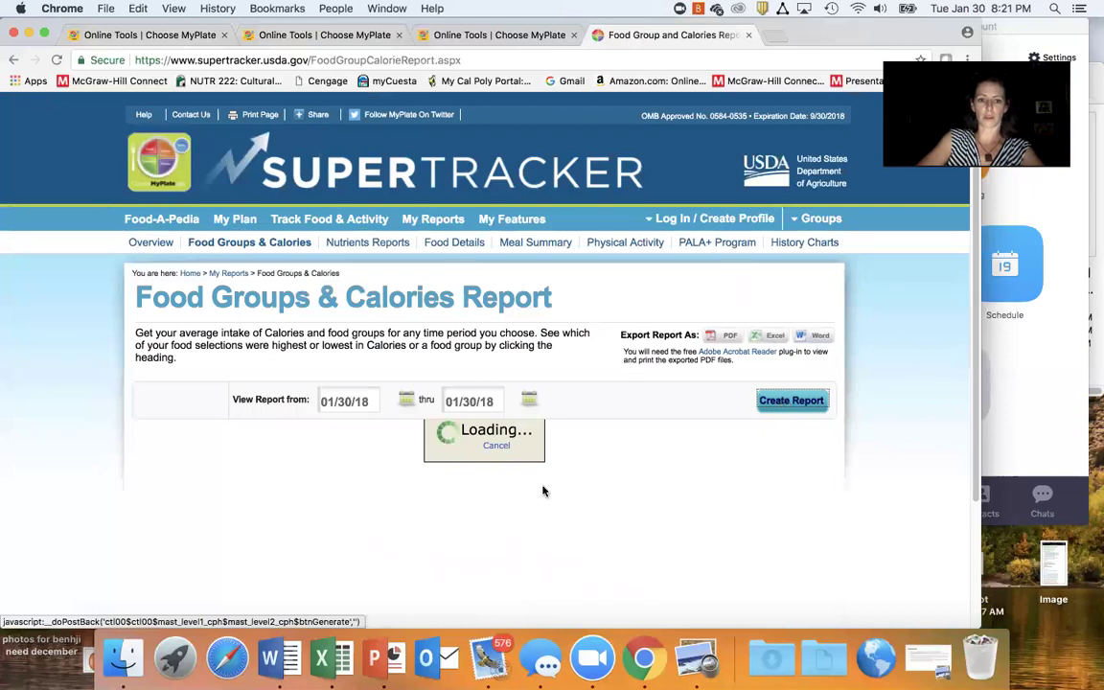
{"action": "scroll", "coordinate": [567, 509], "scroll_direction": "down", "scroll_amount": 5}
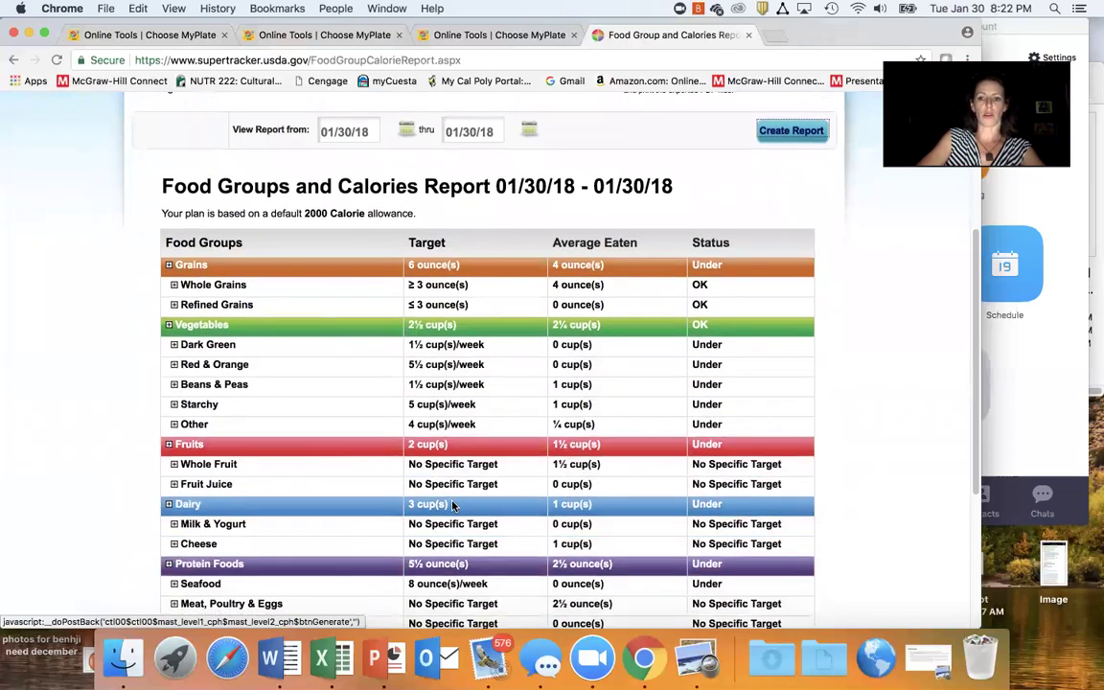
{"action": "scroll", "coordinate": [454, 508], "scroll_direction": "down", "scroll_amount": 5}
Step: Create a Nutrients Report from 01/30/18 thru 01/30/18
{"action": "scroll", "coordinate": [453, 507], "scroll_direction": "up", "scroll_amount": 10}
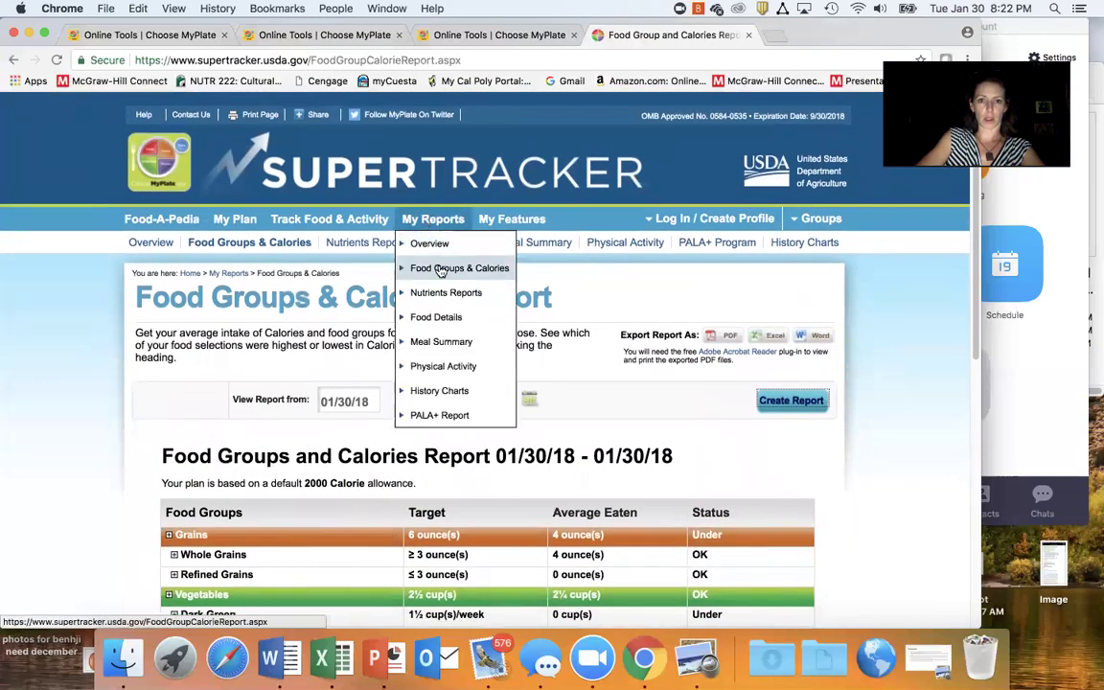
{"action": "left_click", "coordinate": [442, 293]}
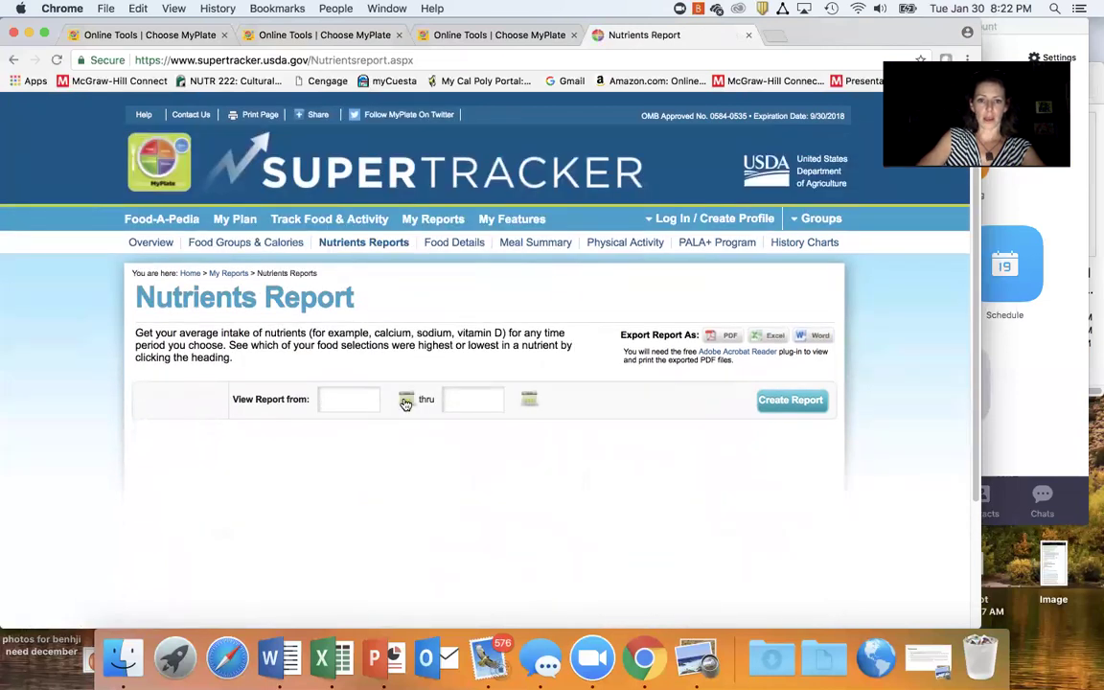
{"action": "left_click", "coordinate": [406, 404]}
{"action": "left_click", "coordinate": [440, 422]}
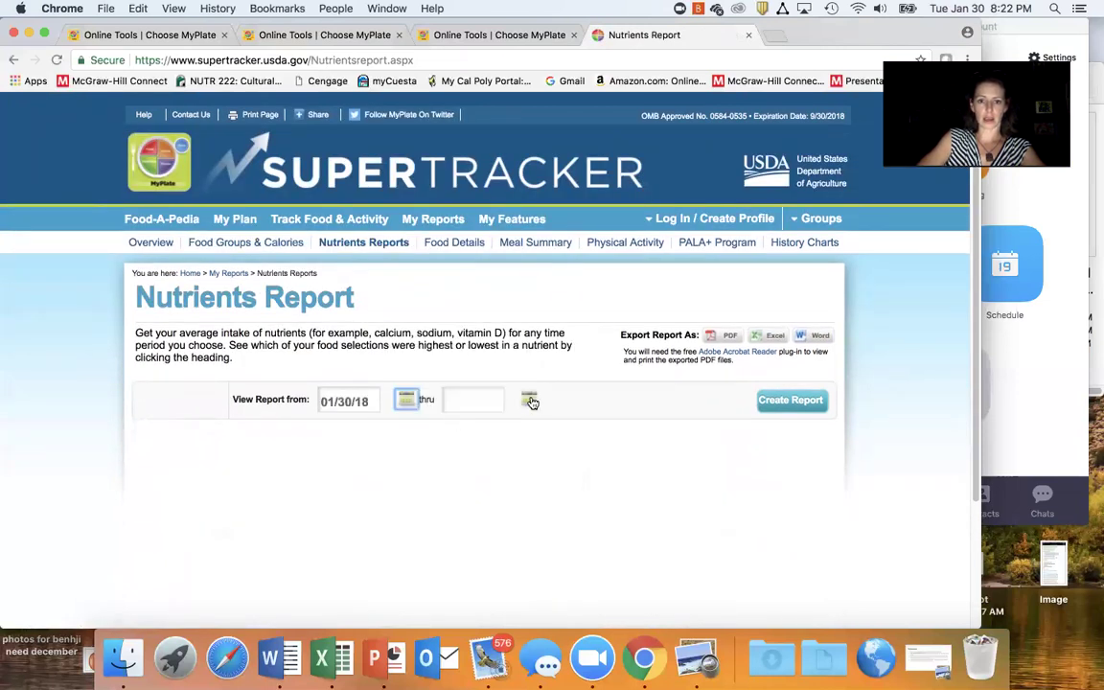
{"action": "left_click", "coordinate": [530, 401]}
{"action": "left_click", "coordinate": [563, 423]}
{"action": "left_click", "coordinate": [782, 402]}
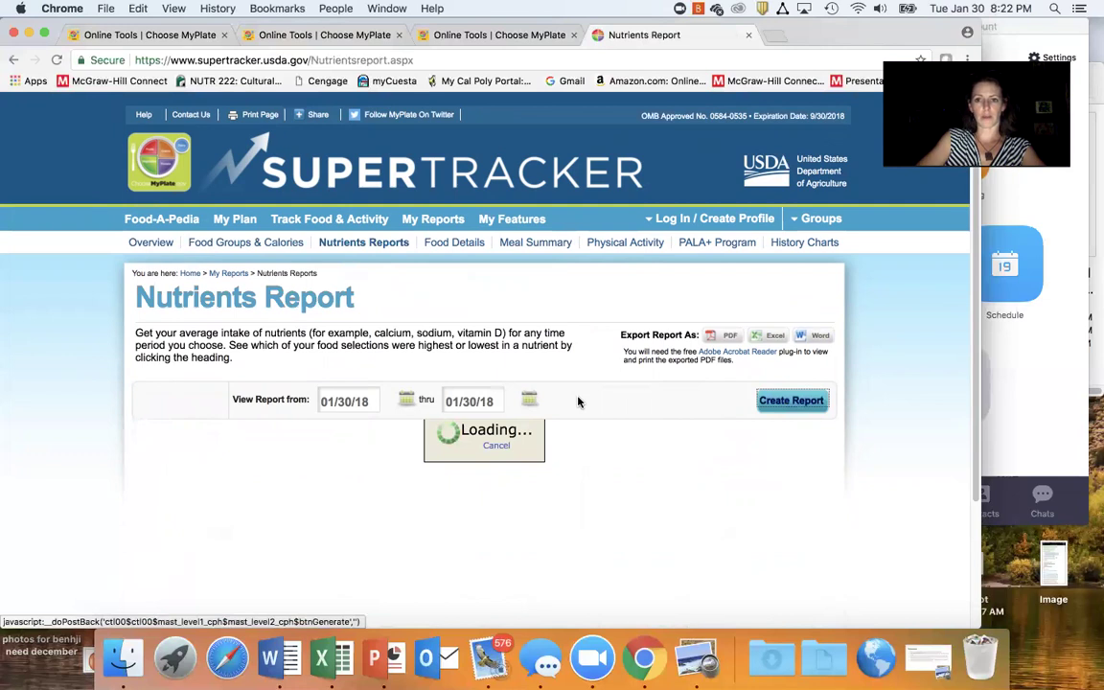
Step: Examine the Nutrients Report, comparing target, average eaten and status for the macronutrients, minerals and vitamins
{"action": "scroll", "coordinate": [579, 402], "scroll_direction": "down", "scroll_amount": 5}
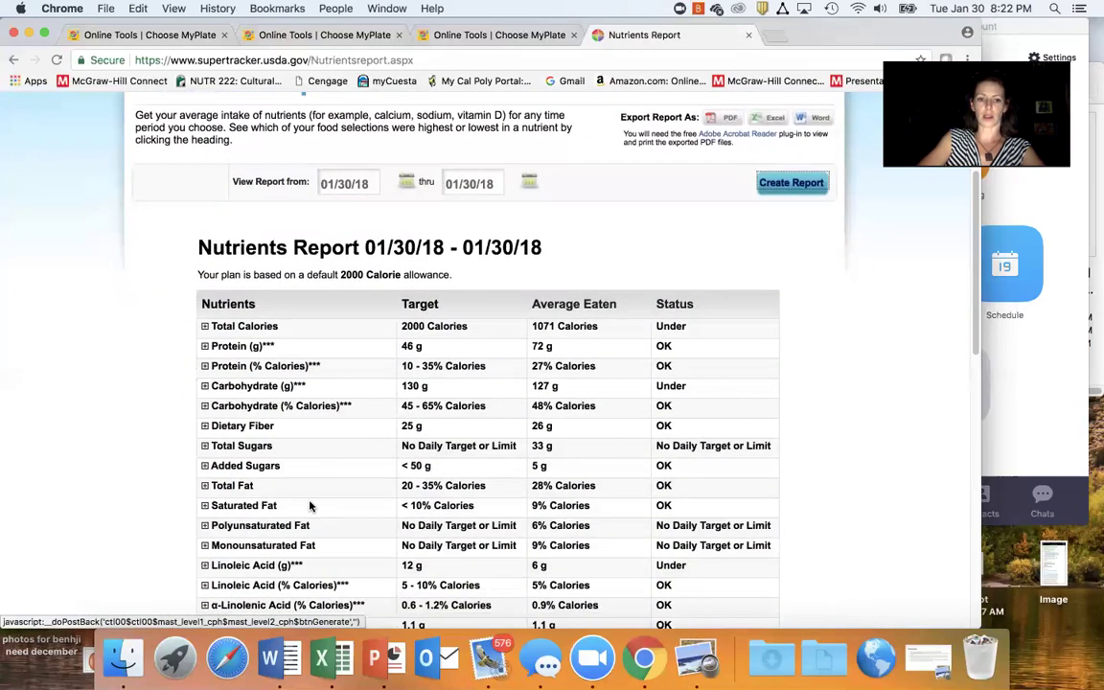
{"action": "scroll", "coordinate": [335, 485], "scroll_direction": "down", "scroll_amount": 4}
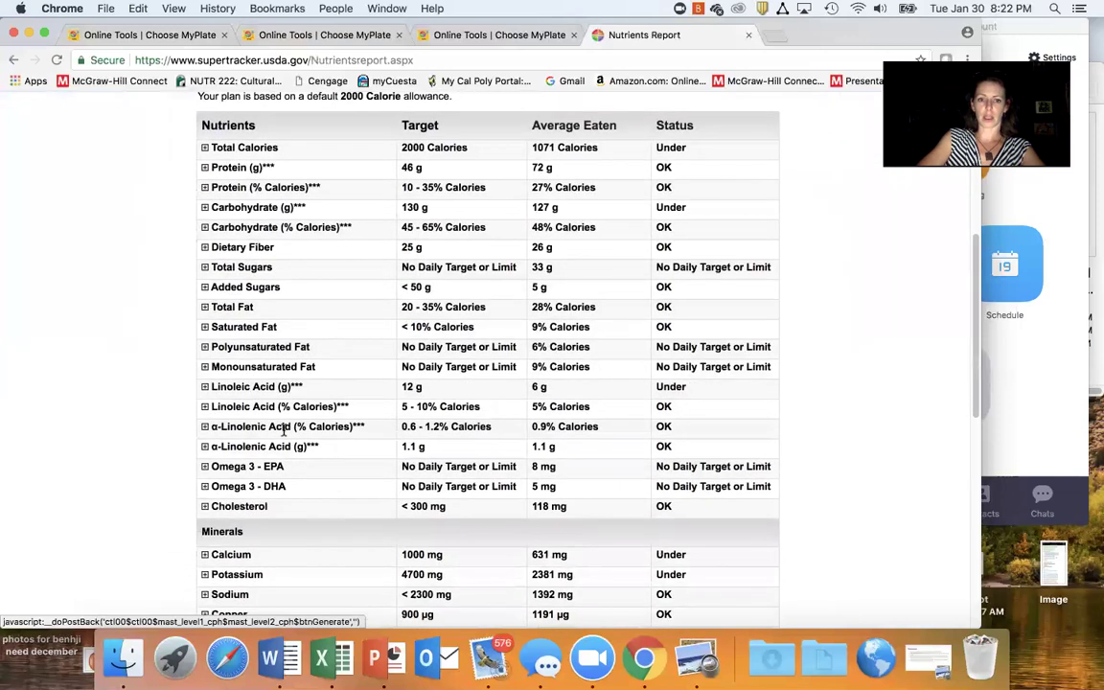
{"action": "scroll", "coordinate": [346, 466], "scroll_direction": "down", "scroll_amount": 7}
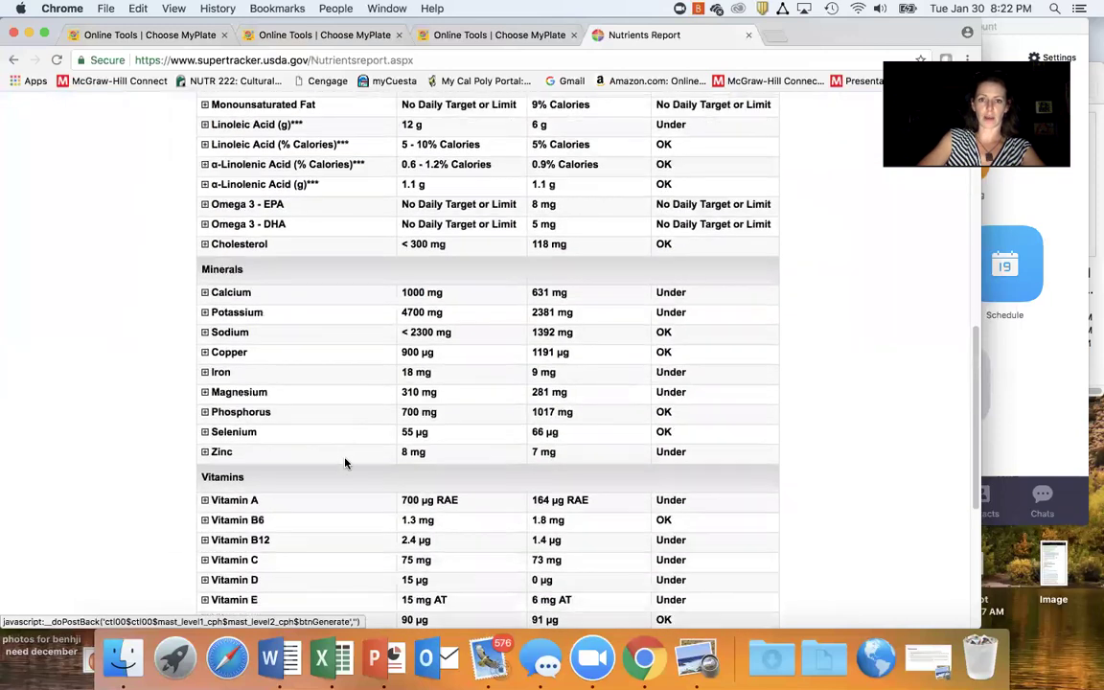
{"action": "scroll", "coordinate": [346, 464], "scroll_direction": "down", "scroll_amount": 5}
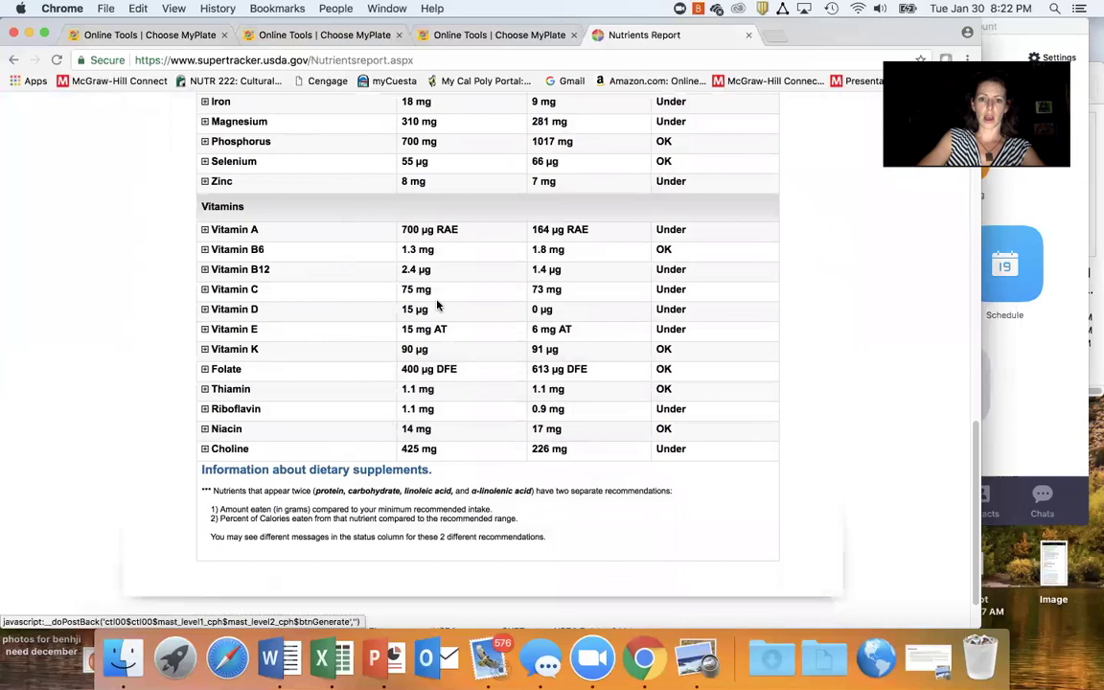
{"action": "scroll", "coordinate": [477, 313], "scroll_direction": "up", "scroll_amount": 20}
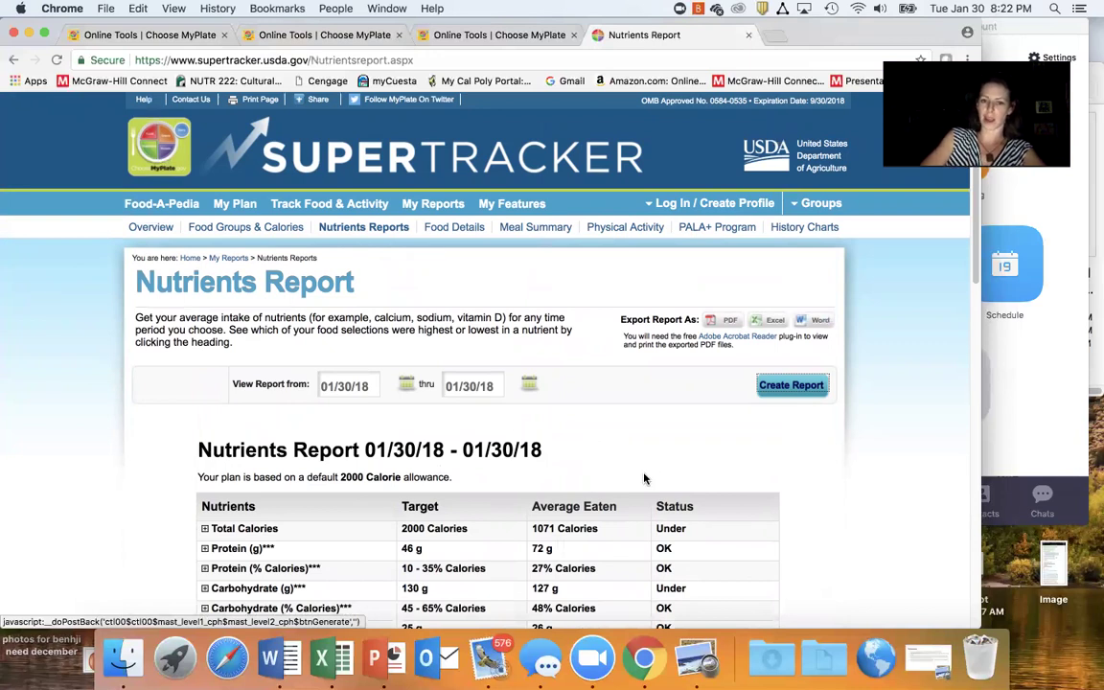
{"action": "scroll", "coordinate": [645, 479], "scroll_direction": "down", "scroll_amount": 3}
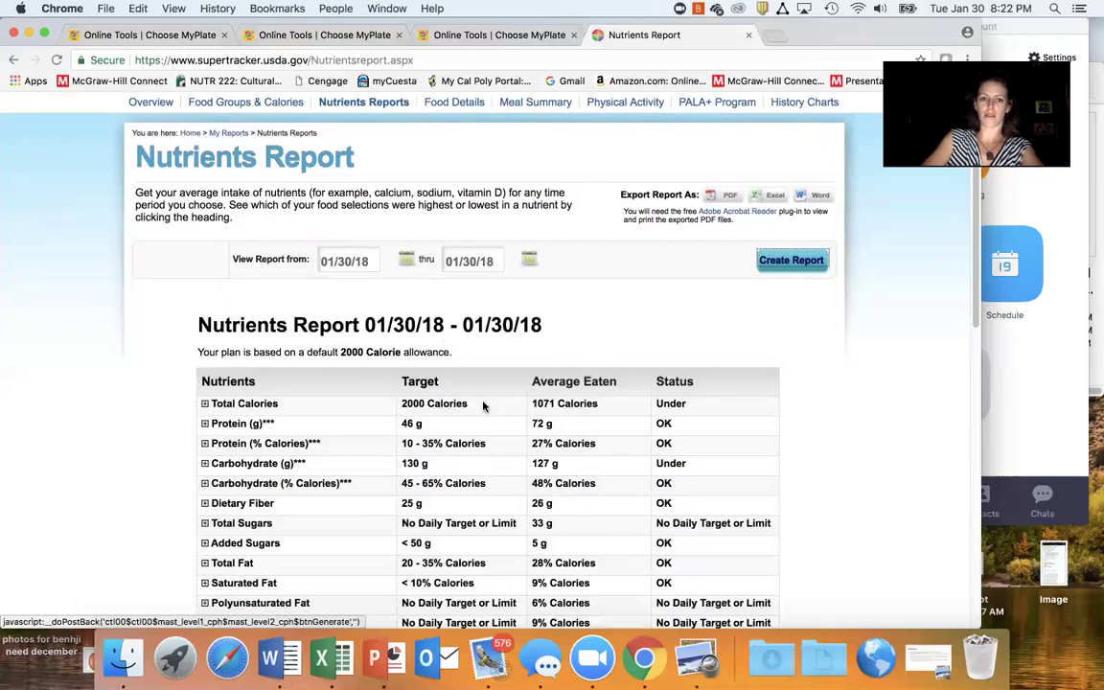
{"action": "scroll", "coordinate": [434, 360], "scroll_direction": "up", "scroll_amount": 3}
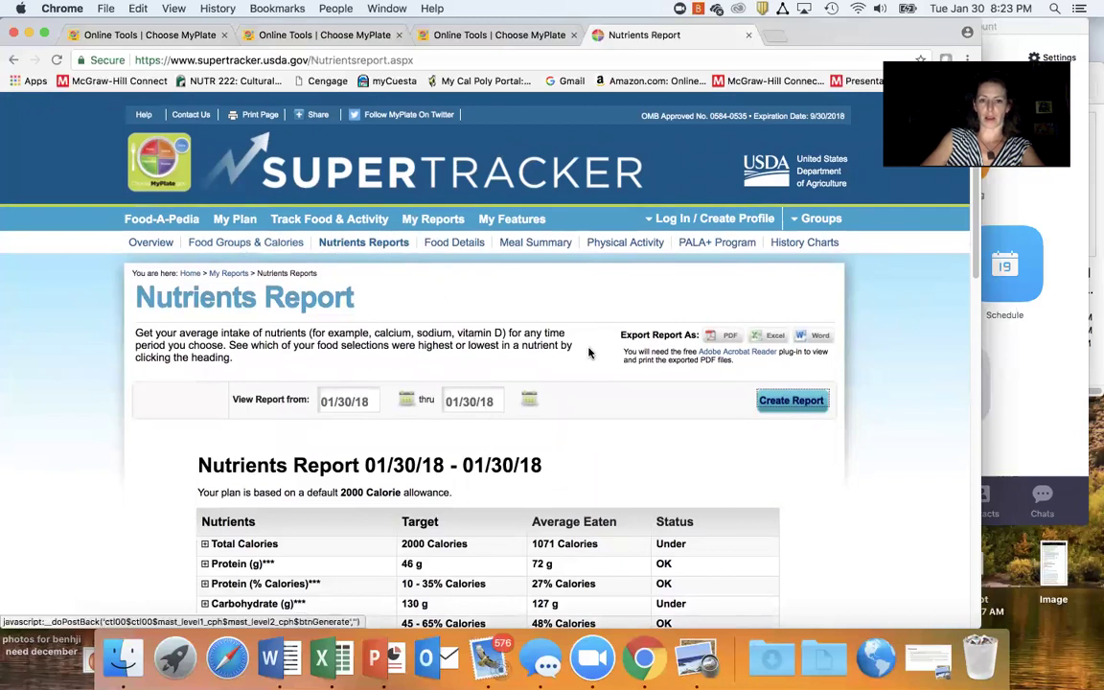
{"action": "scroll", "coordinate": [619, 440], "scroll_direction": "down", "scroll_amount": 4}
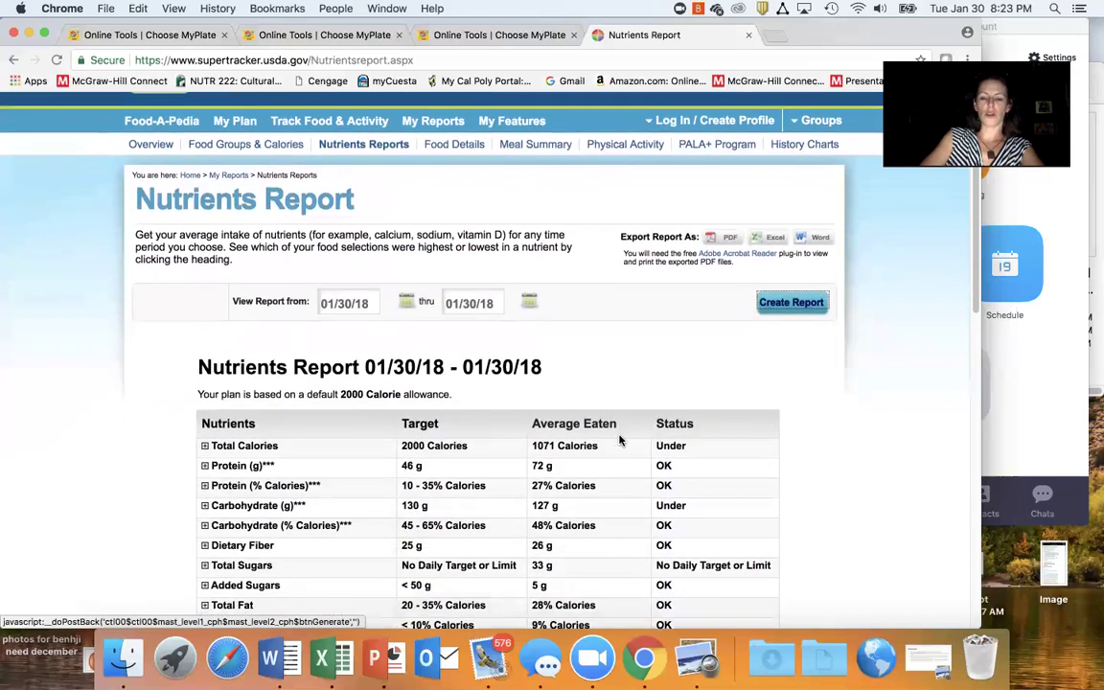